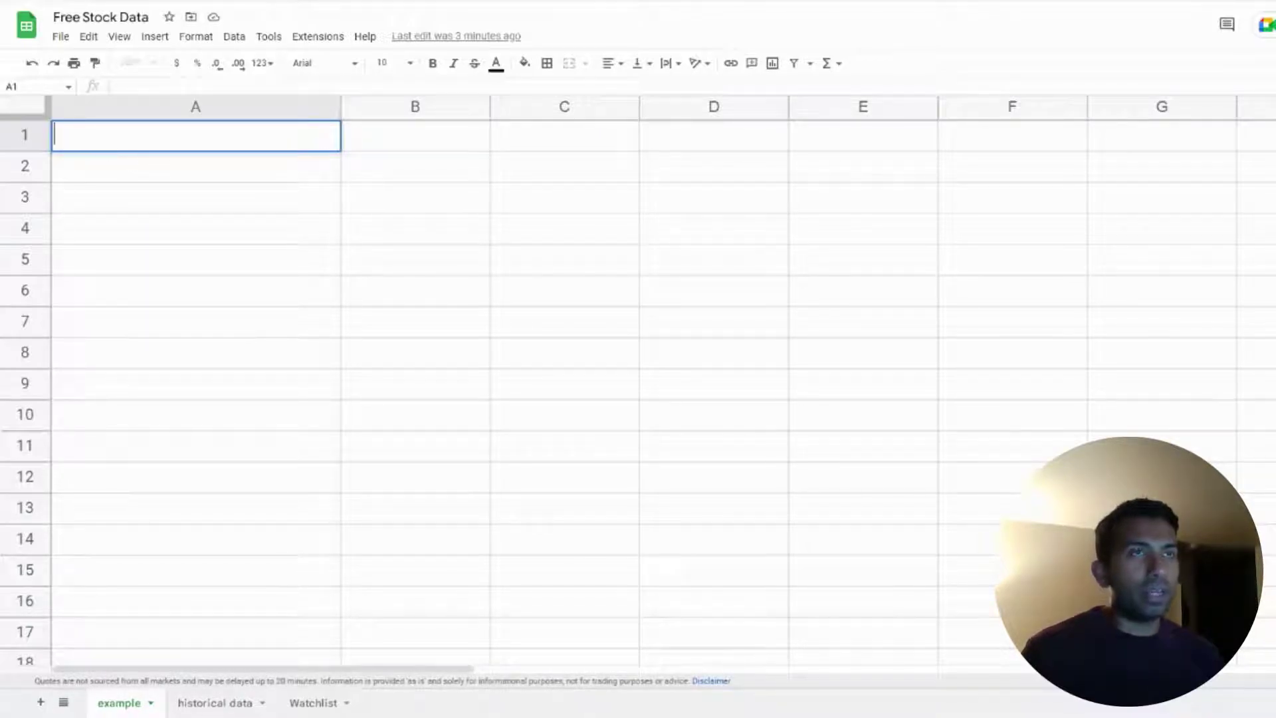
- Enter =GOOGLEFINANCE("AAPL", "PRICE") in A1 to get AAPL's live price, 151.07, then check it against the aapl stock search
type("=")
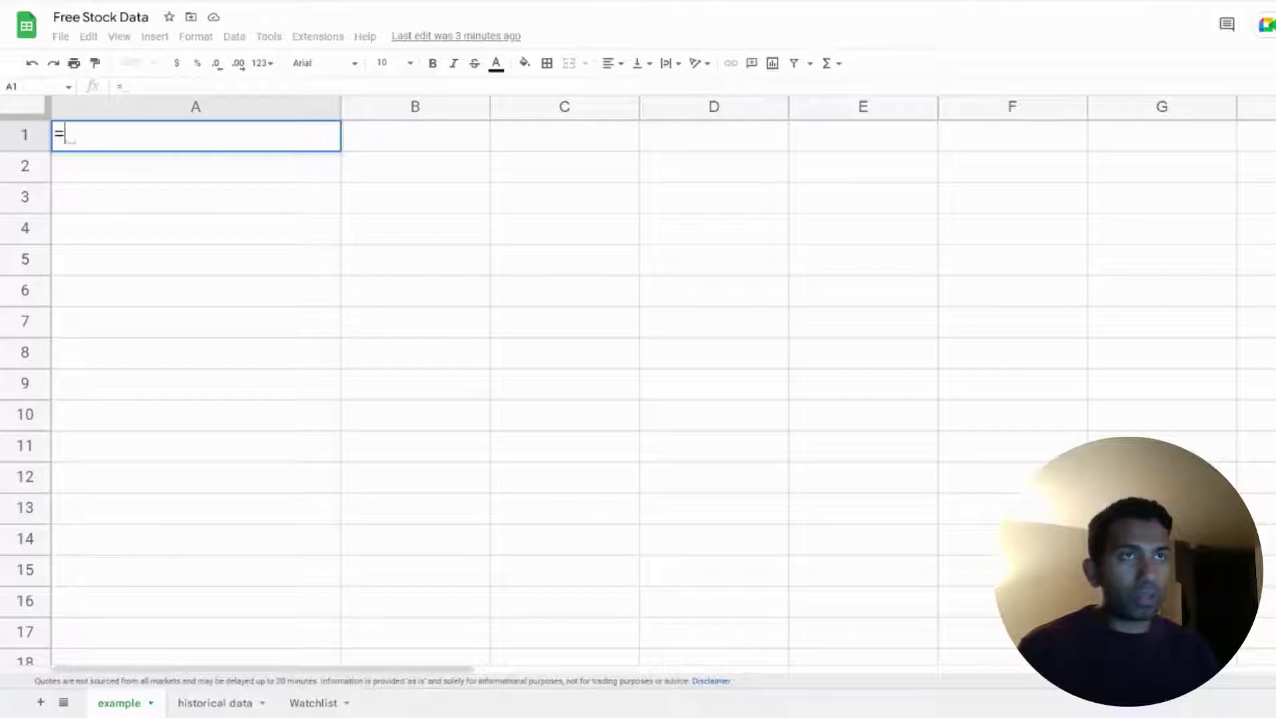
type("goog")
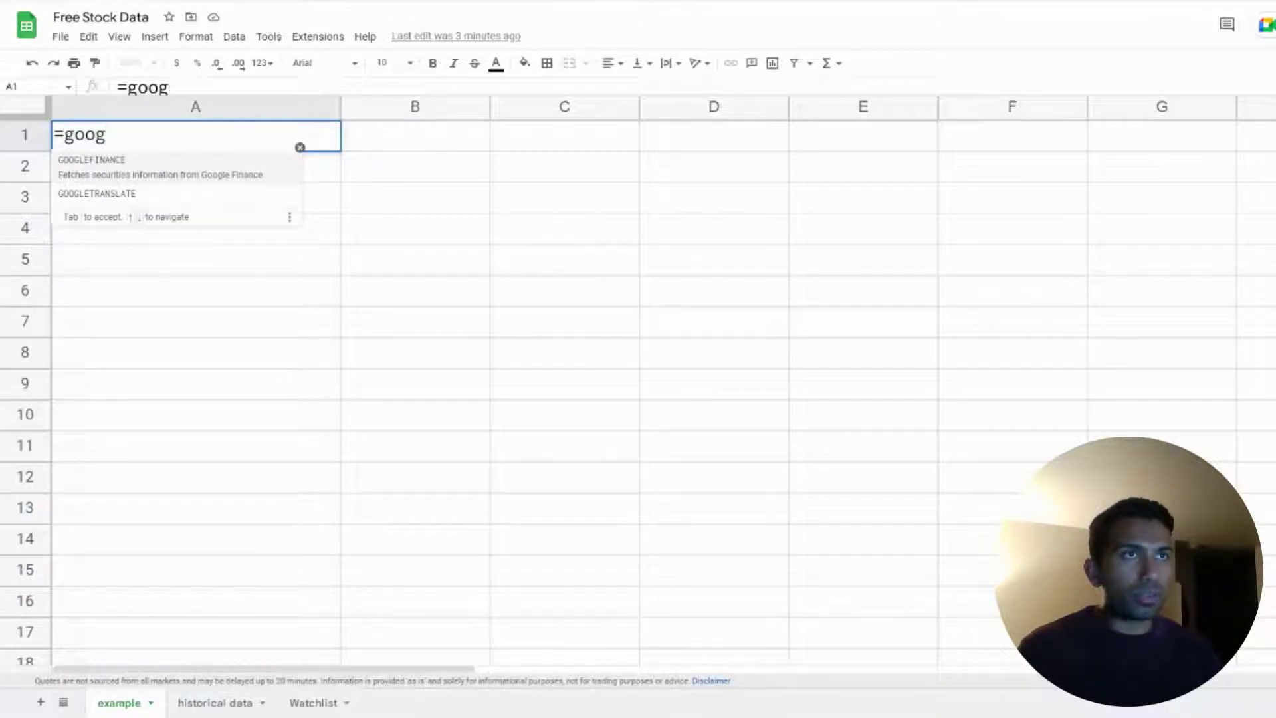
left_click(98, 168)
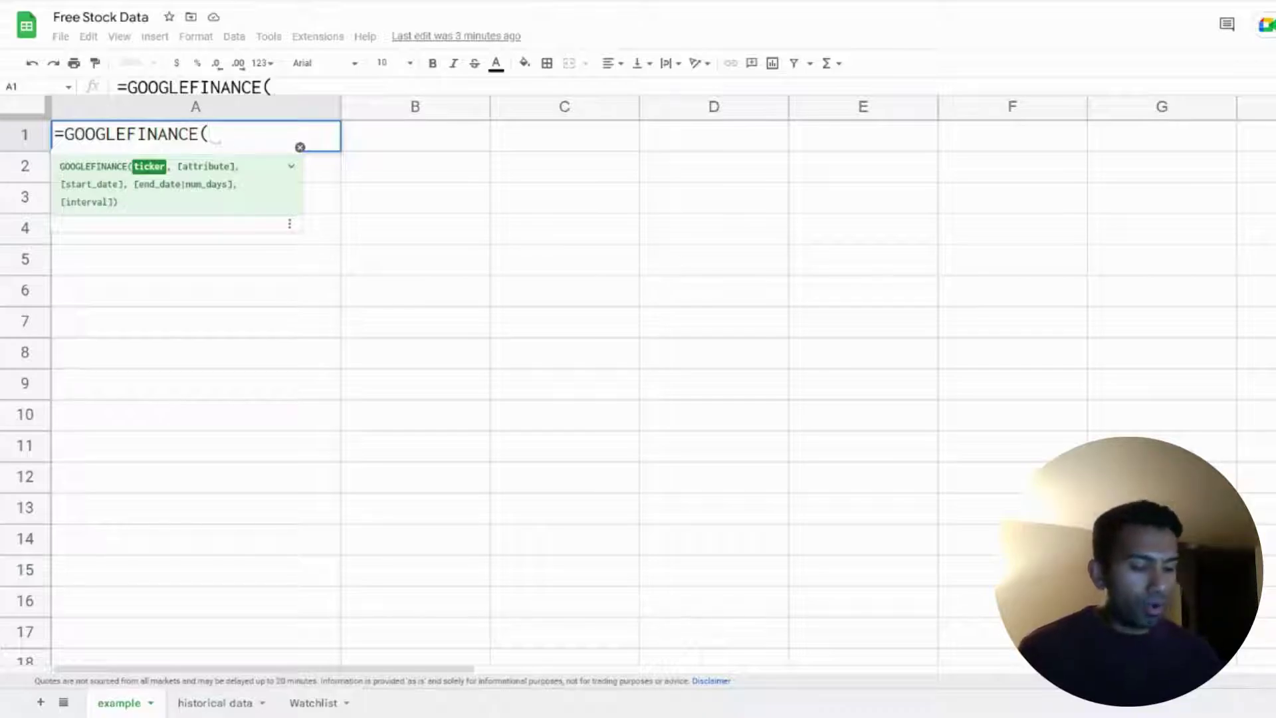
type("\"")
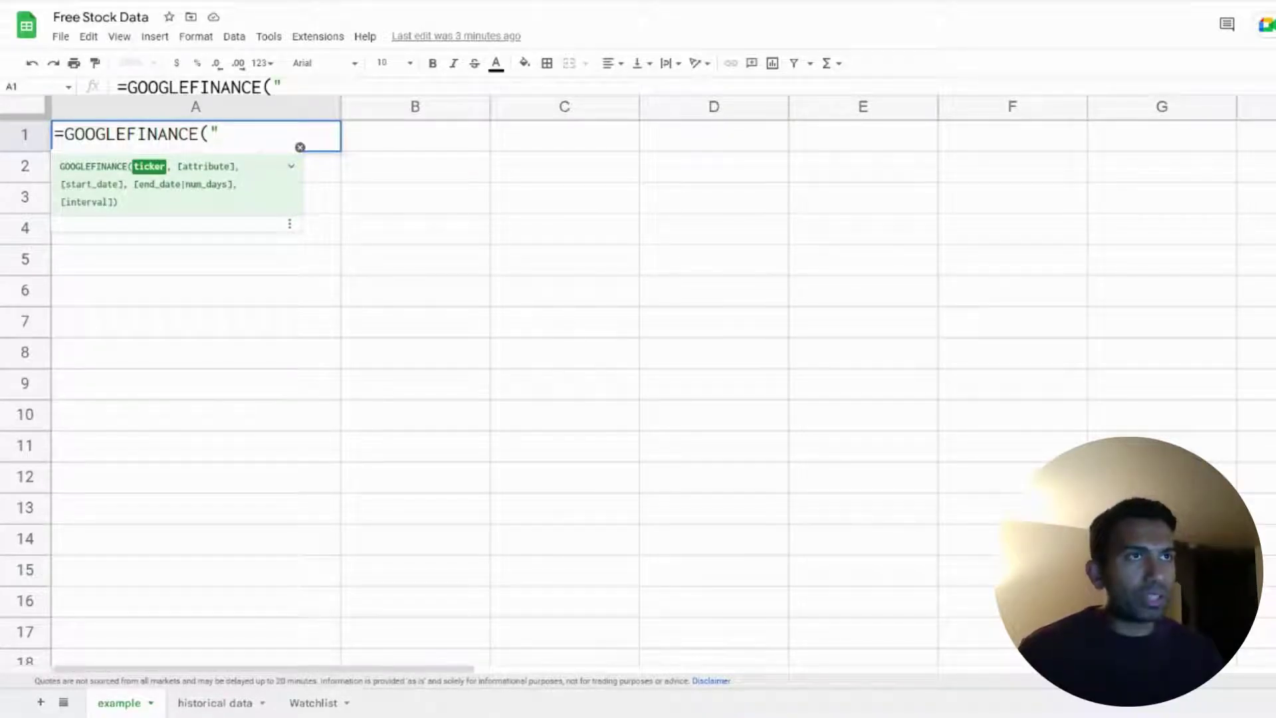
type("AAP")
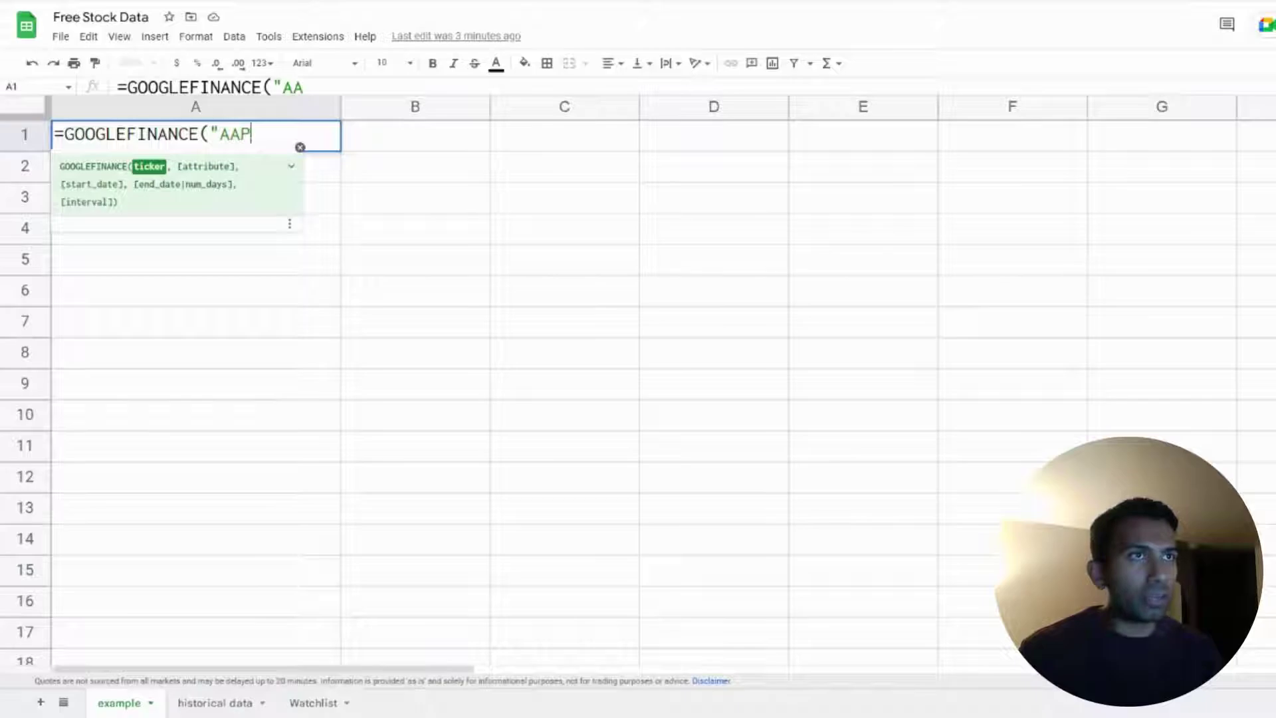
type("L\"")
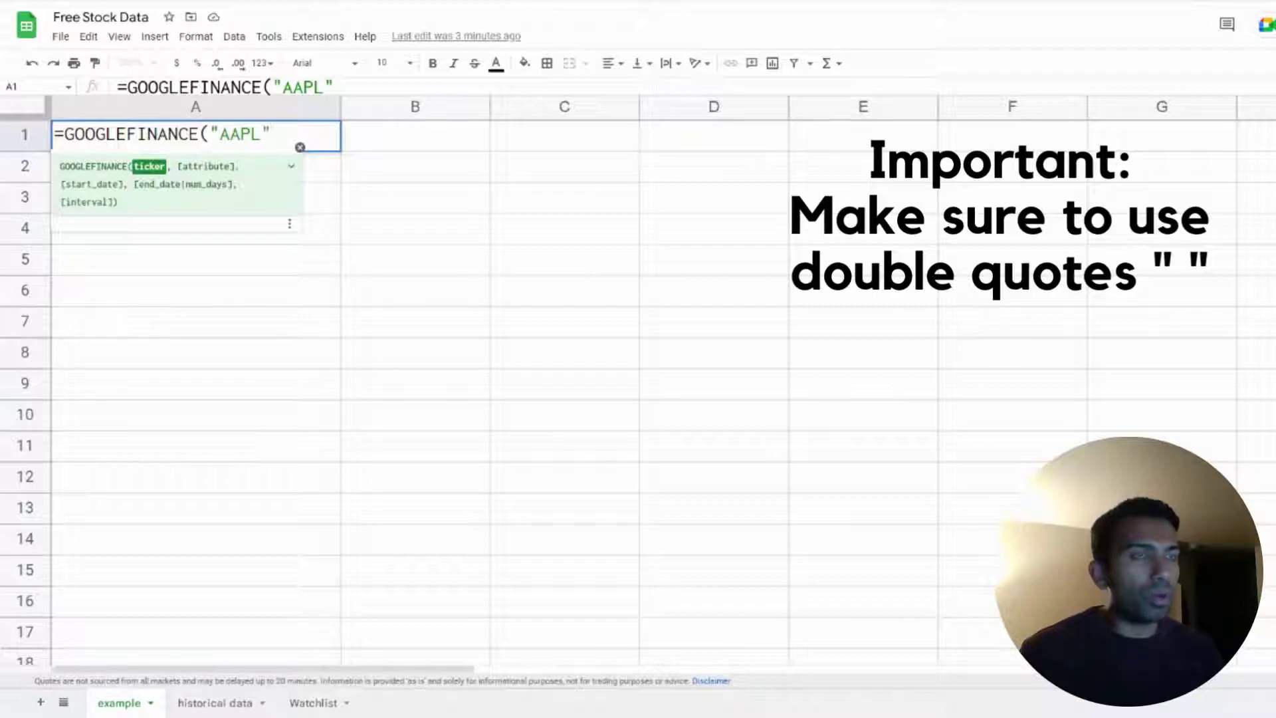
type(", \"")
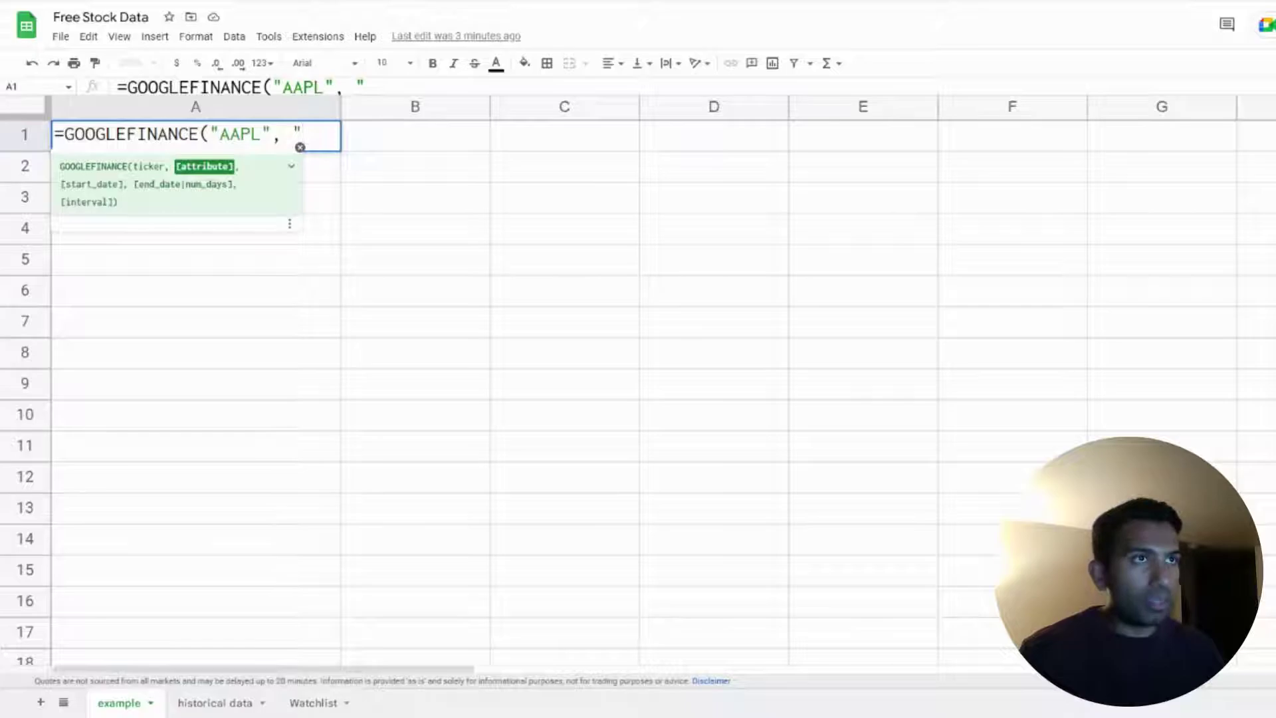
type("PRICE\"")
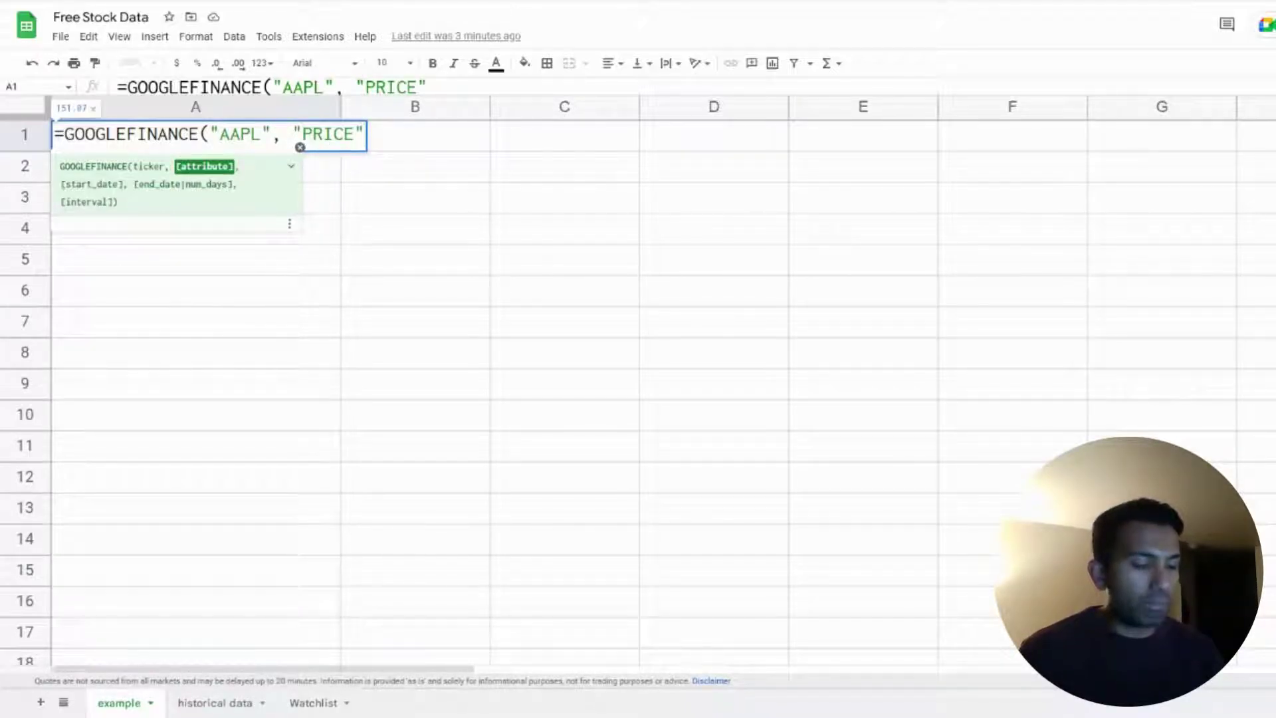
type(")")
key("Return")
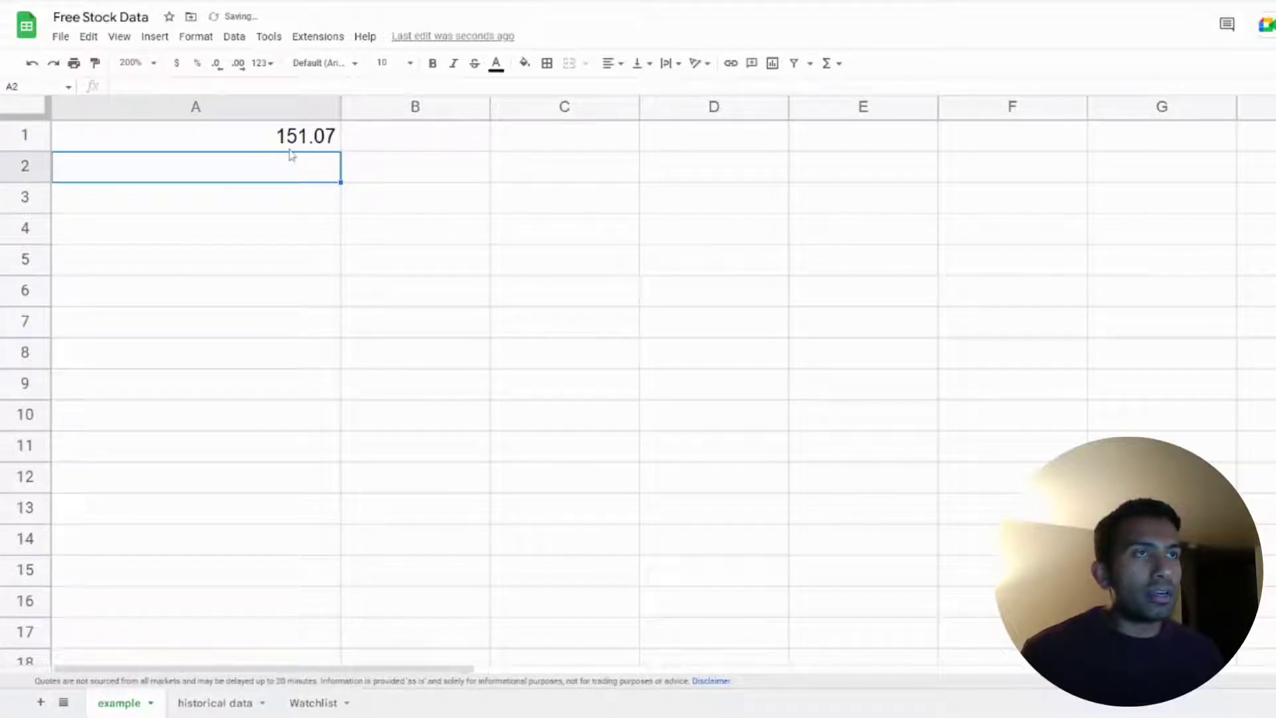
left_click(311, 148)
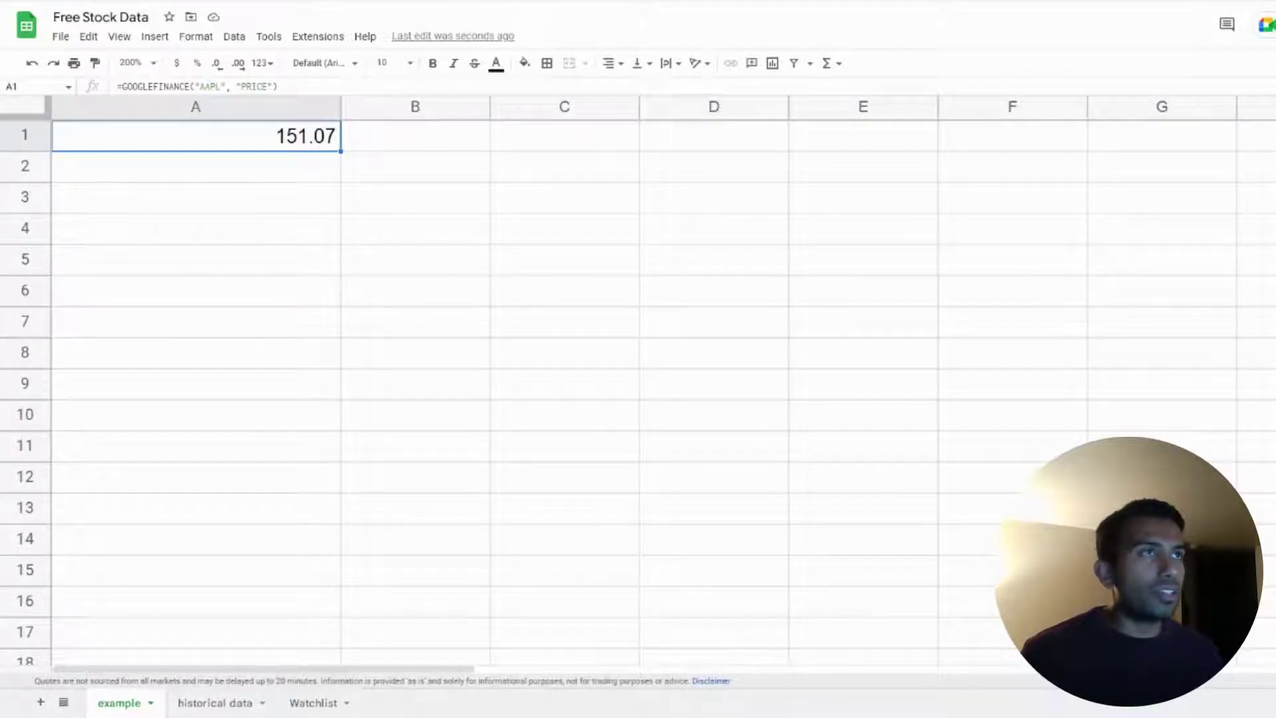
key("ctrl+Tab")
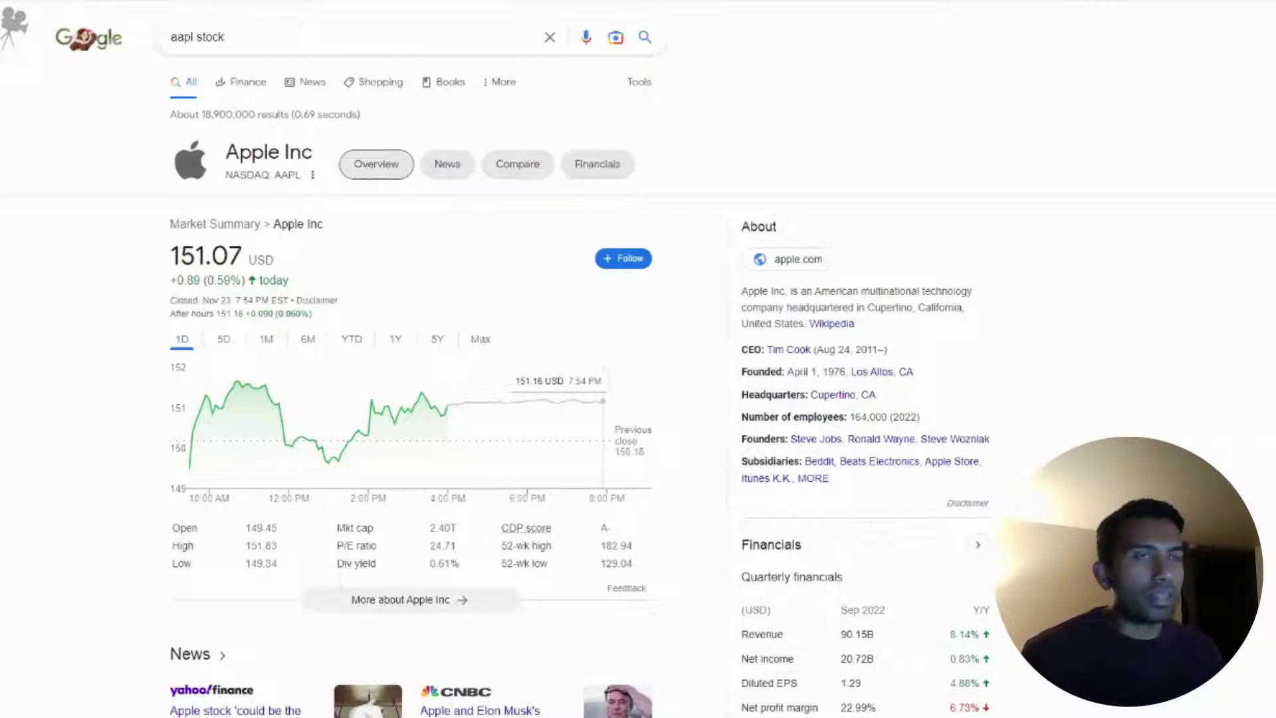
- Highlight Apple's 151.07 USD quote in the Google results to compare it with the sheet
left_click_drag(168, 259, 255, 265)
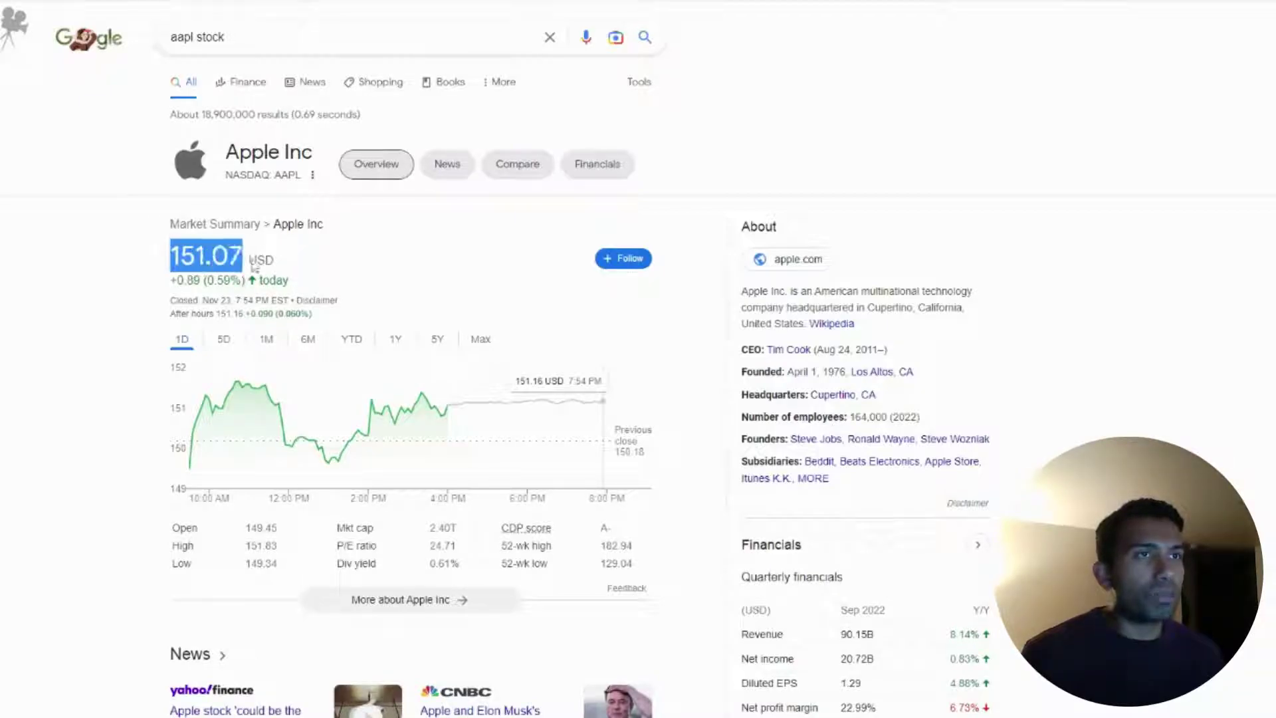
left_click(342, 277)
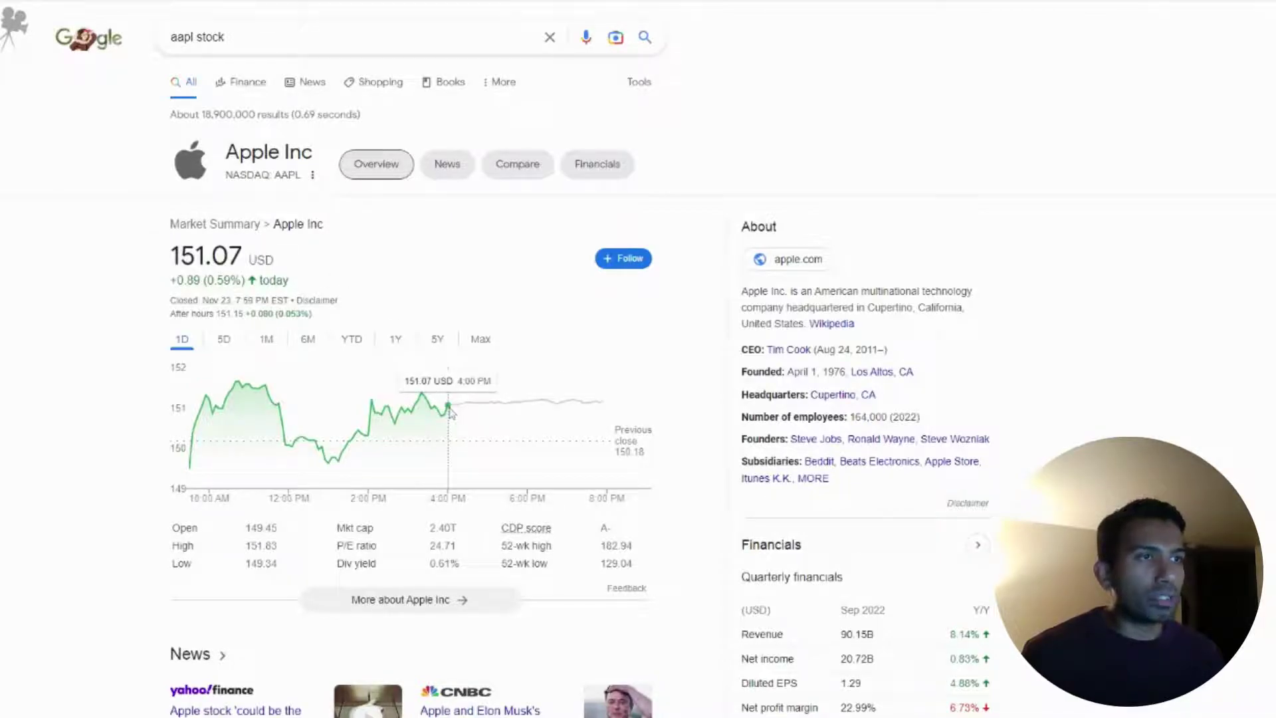
left_click_drag(172, 259, 287, 266)
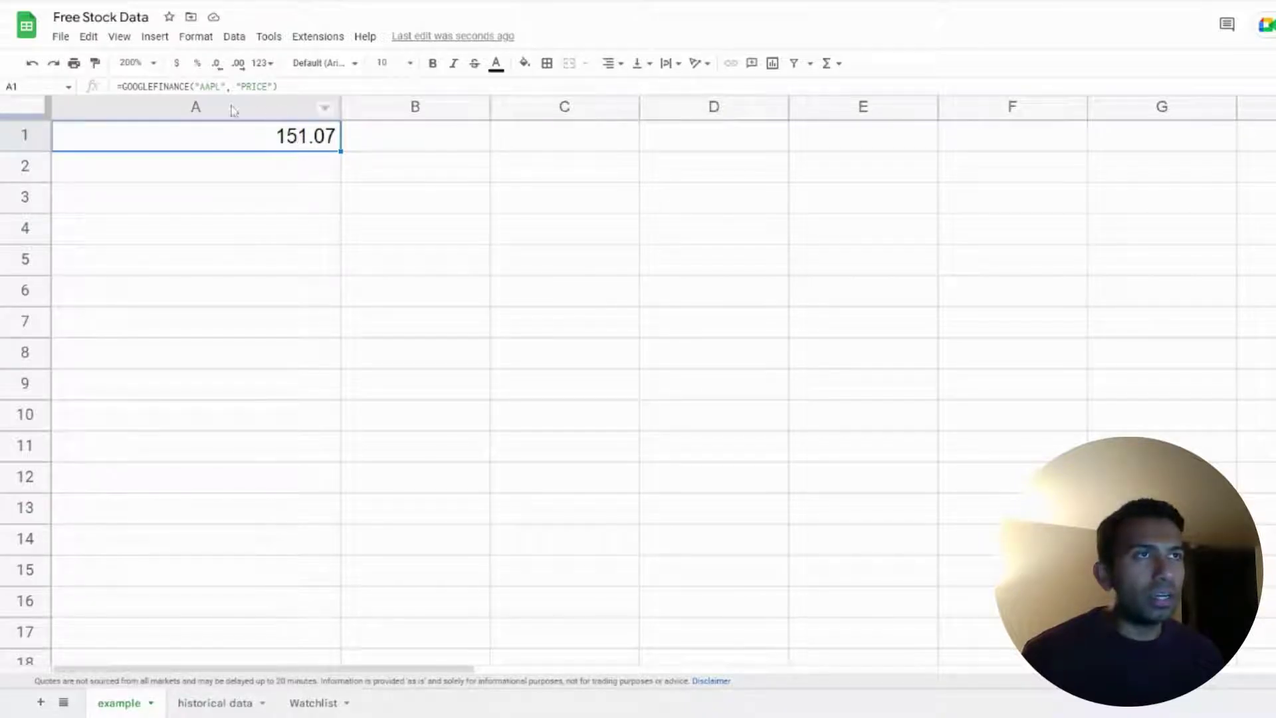
- Reveal A1's formula and read through the GOOGLEFINANCE help page's optional and real-time attribute descriptions
double_click(251, 145)
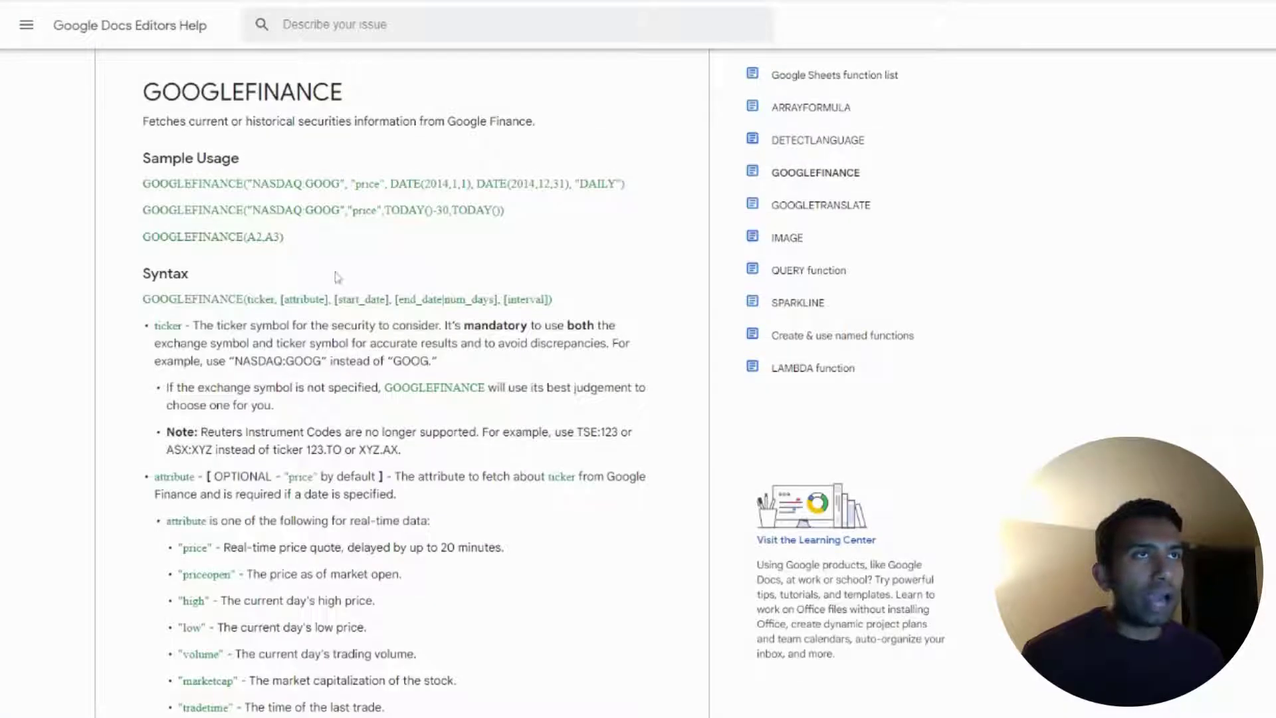
scroll(154, 335, "down", 2)
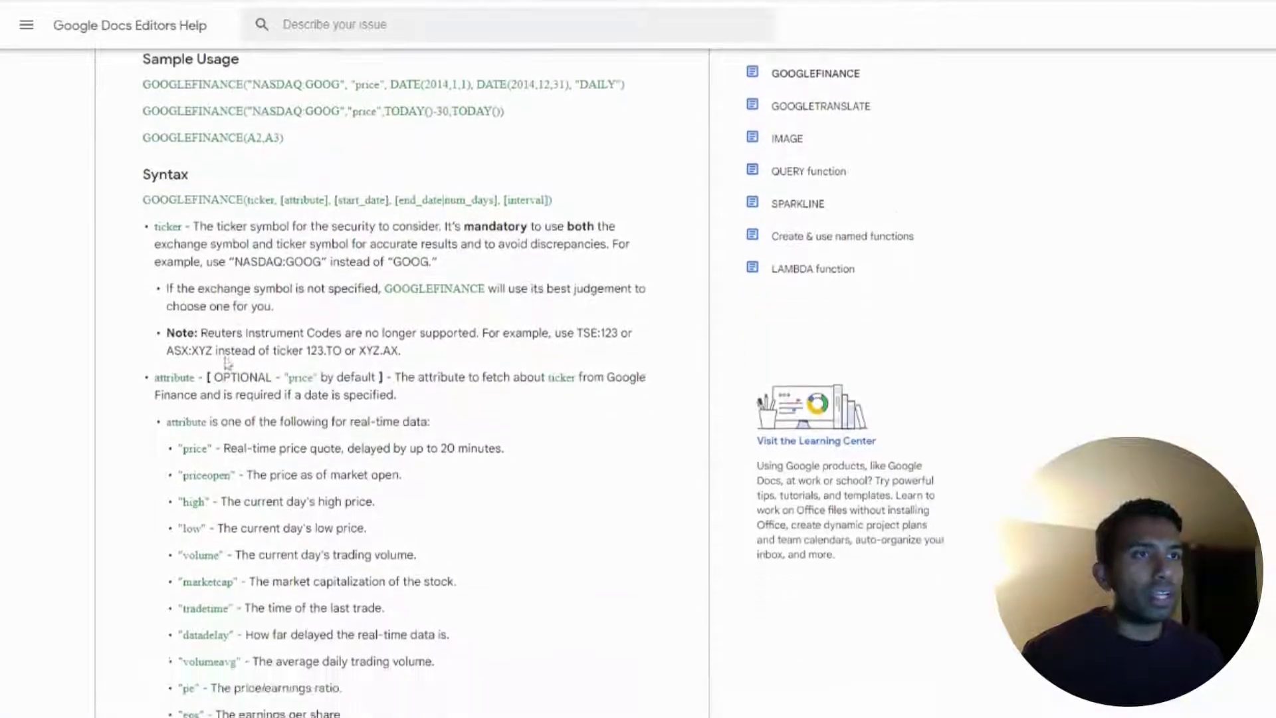
left_click_drag(154, 335, 442, 328)
left_click(433, 329)
left_click_drag(153, 375, 464, 376)
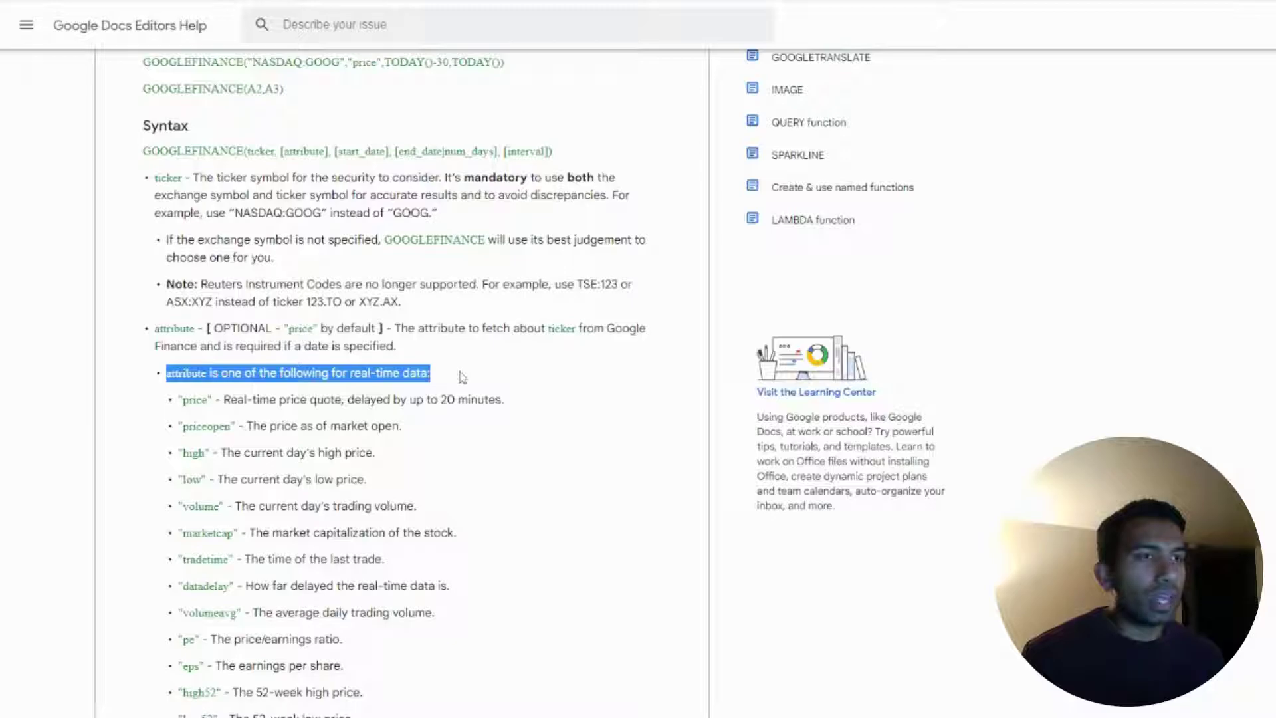
scroll(287, 421, "down", 1)
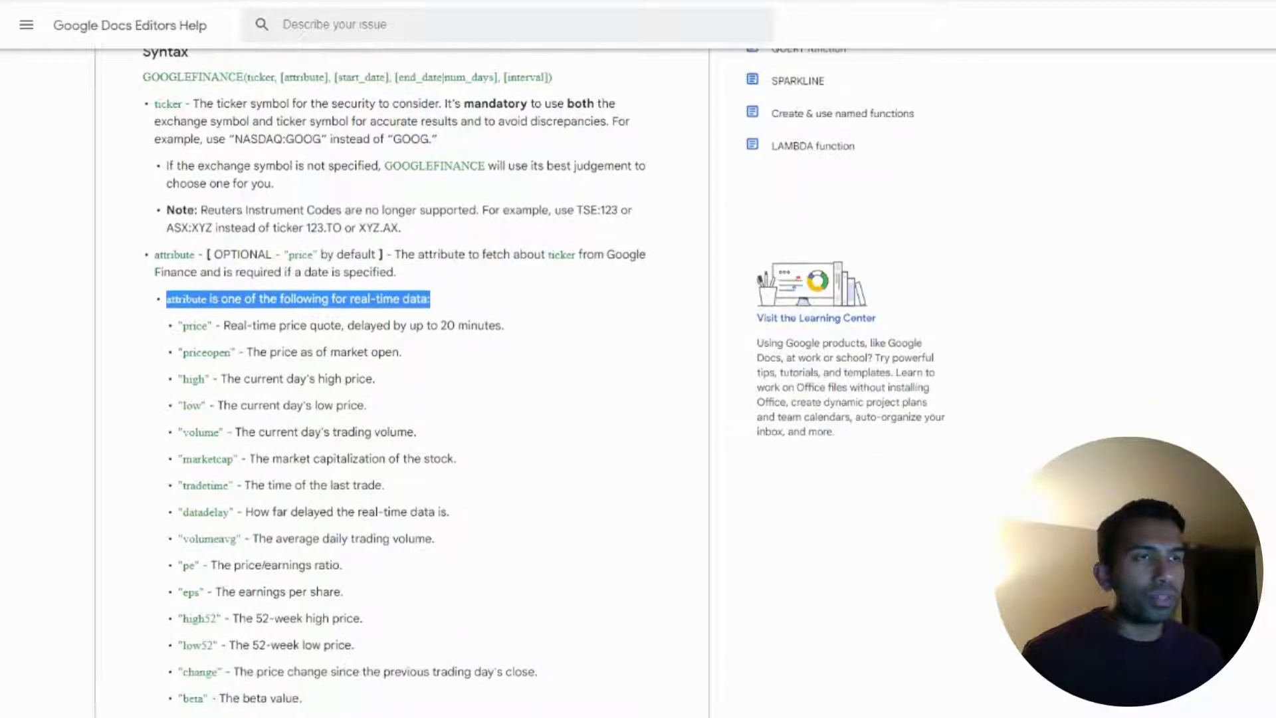
scroll(213, 377, "down", 1)
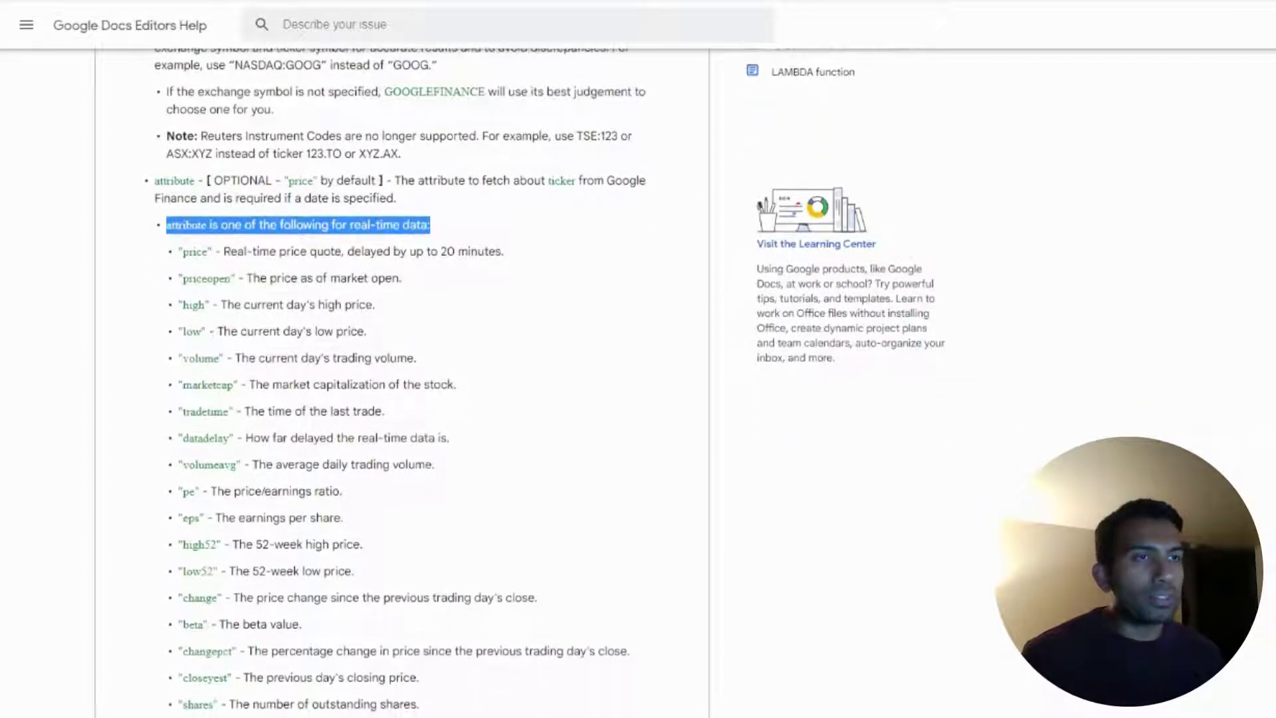
scroll(399, 379, "down", 1)
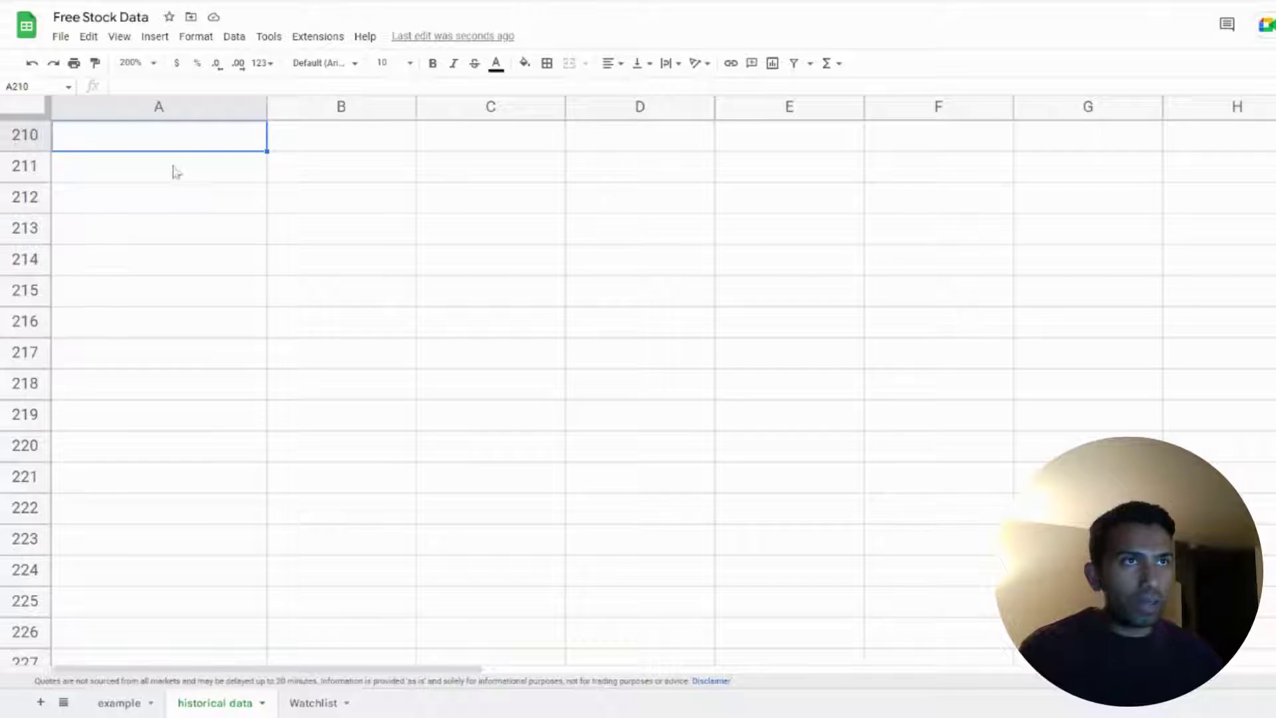
- Begin a formula in A210 as =GOOGLEFINANCE("AAPL", using the autocomplete suggestion
double_click(148, 143)
type("=goo")
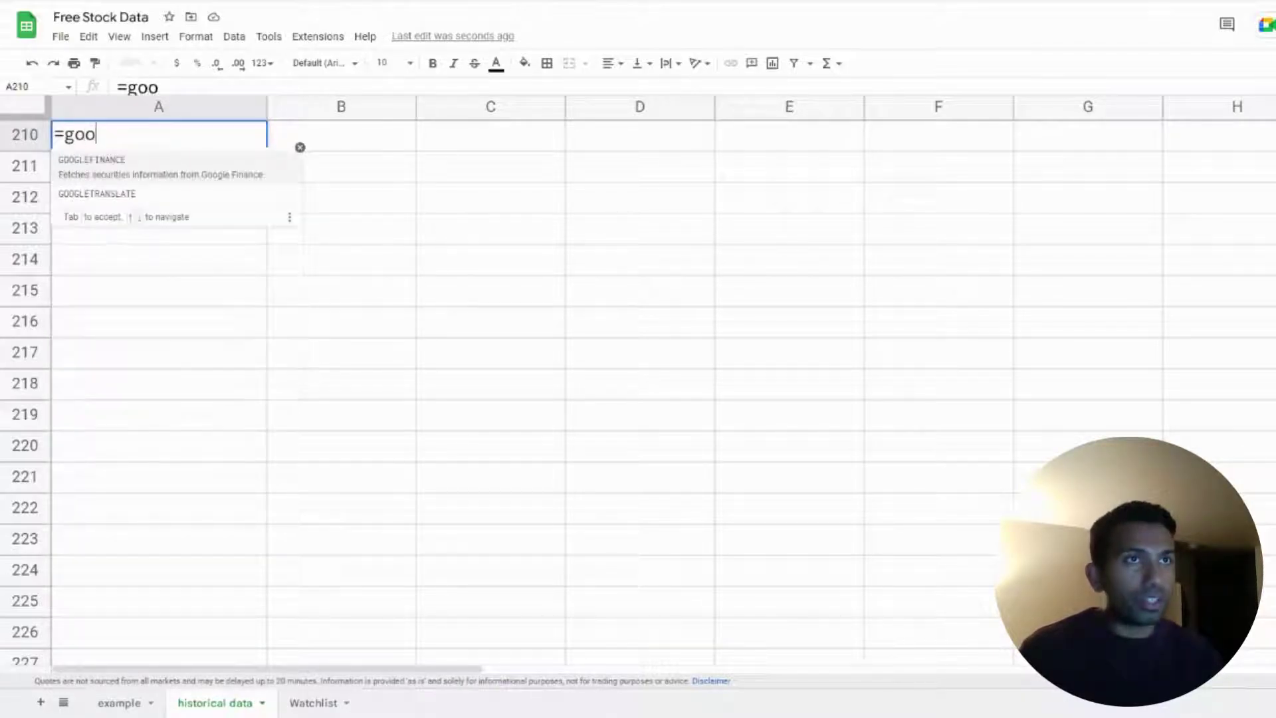
key("Tab")
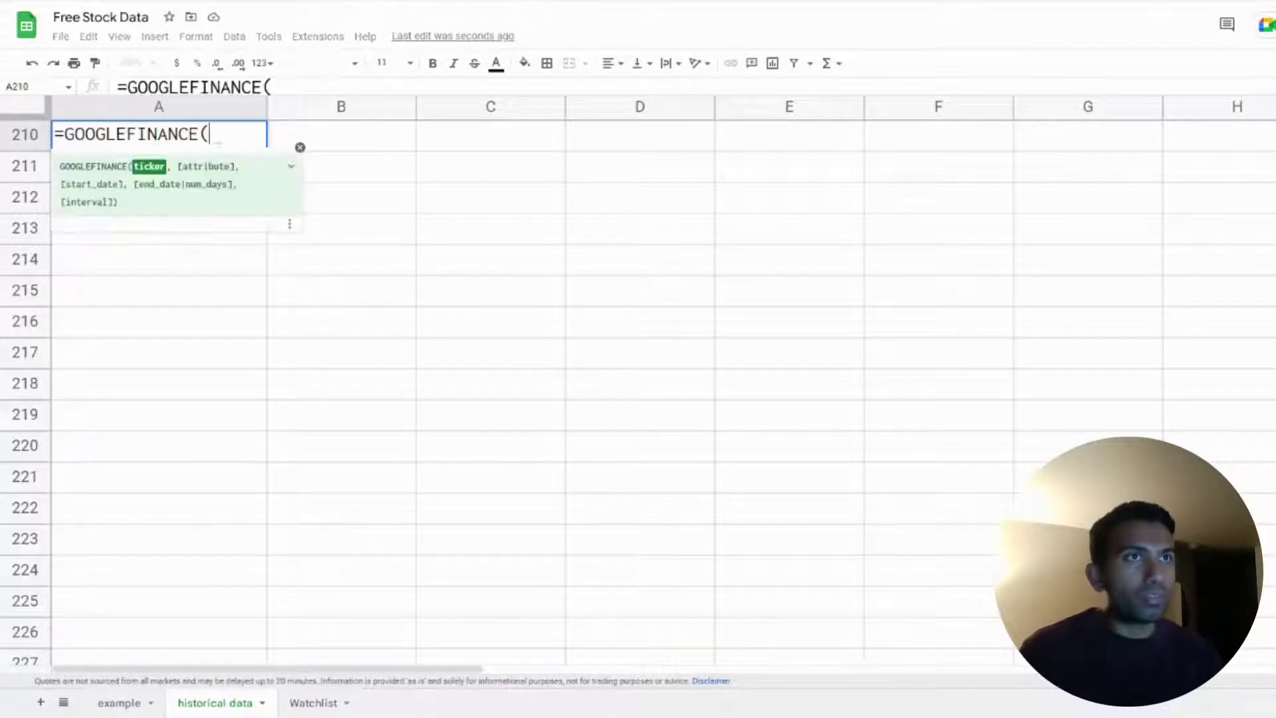
type("\"")
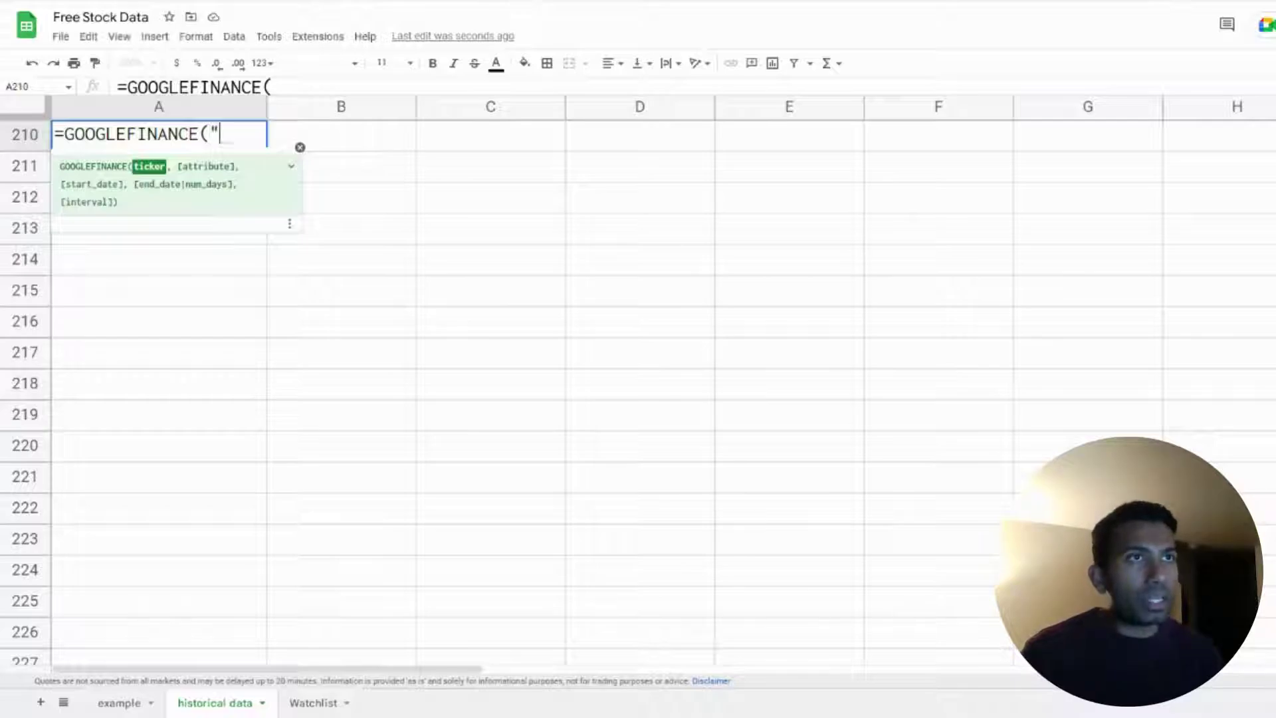
type("AAPL")
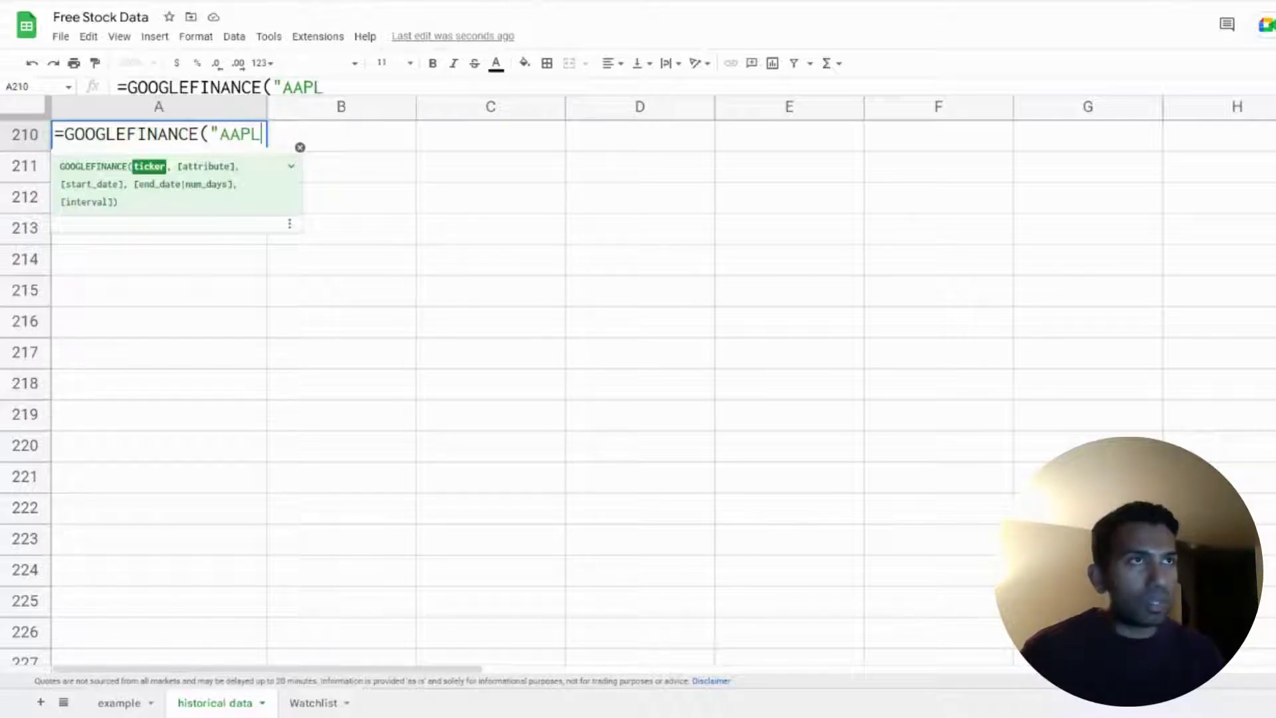
type("\",")
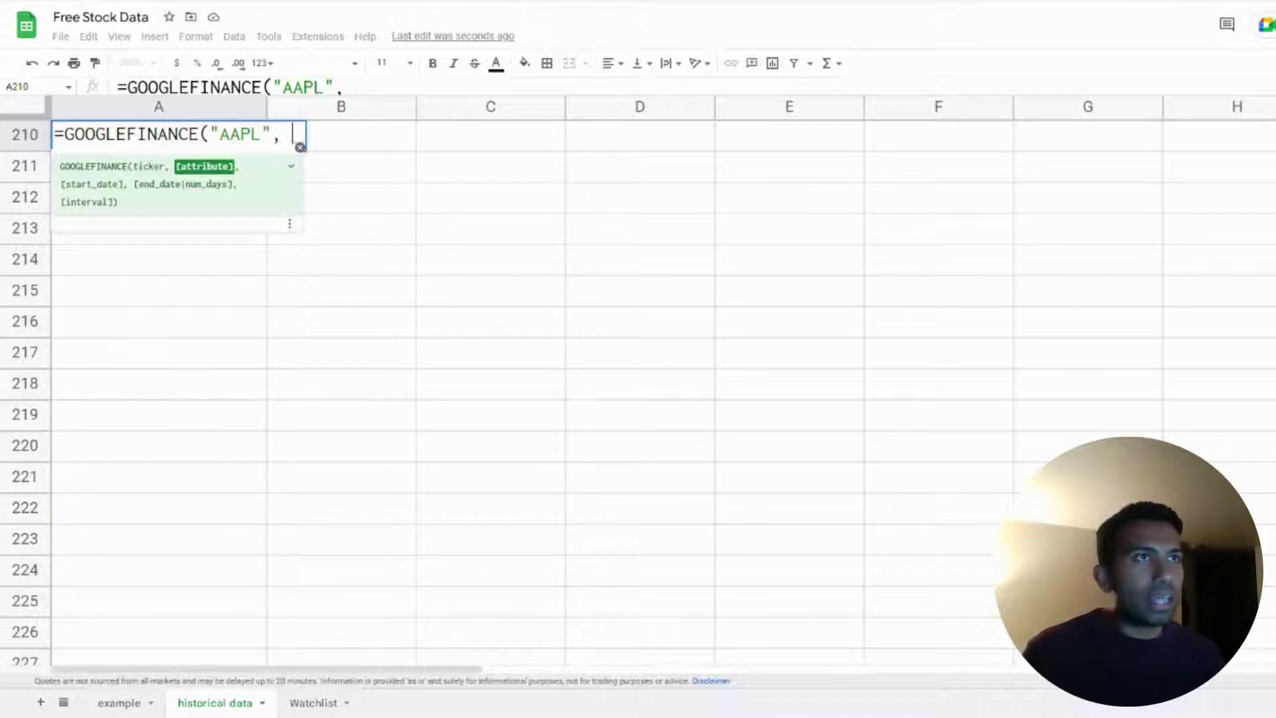
- Highlight the help page's historical data attributes, from open and close through volume and all
key("ctrl+Tab")
scroll(312, 422, "down", 4)
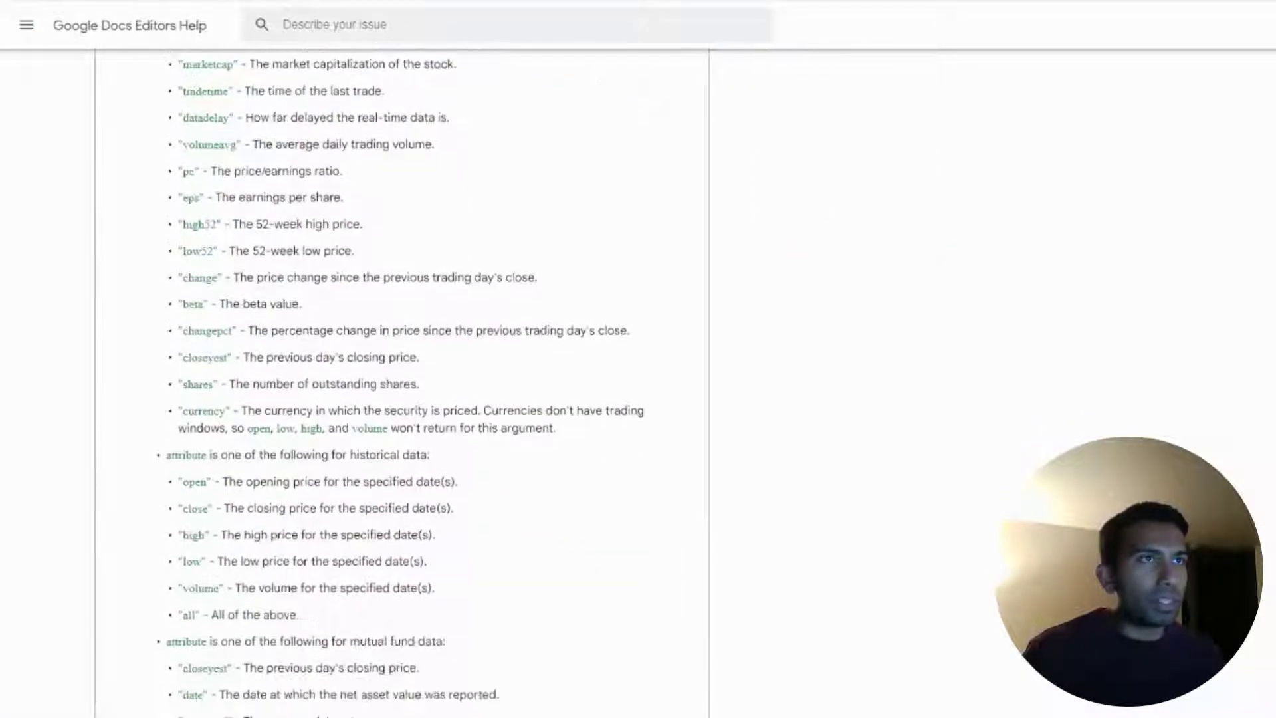
scroll(142, 333, "down", 2)
left_click_drag(166, 331, 451, 346)
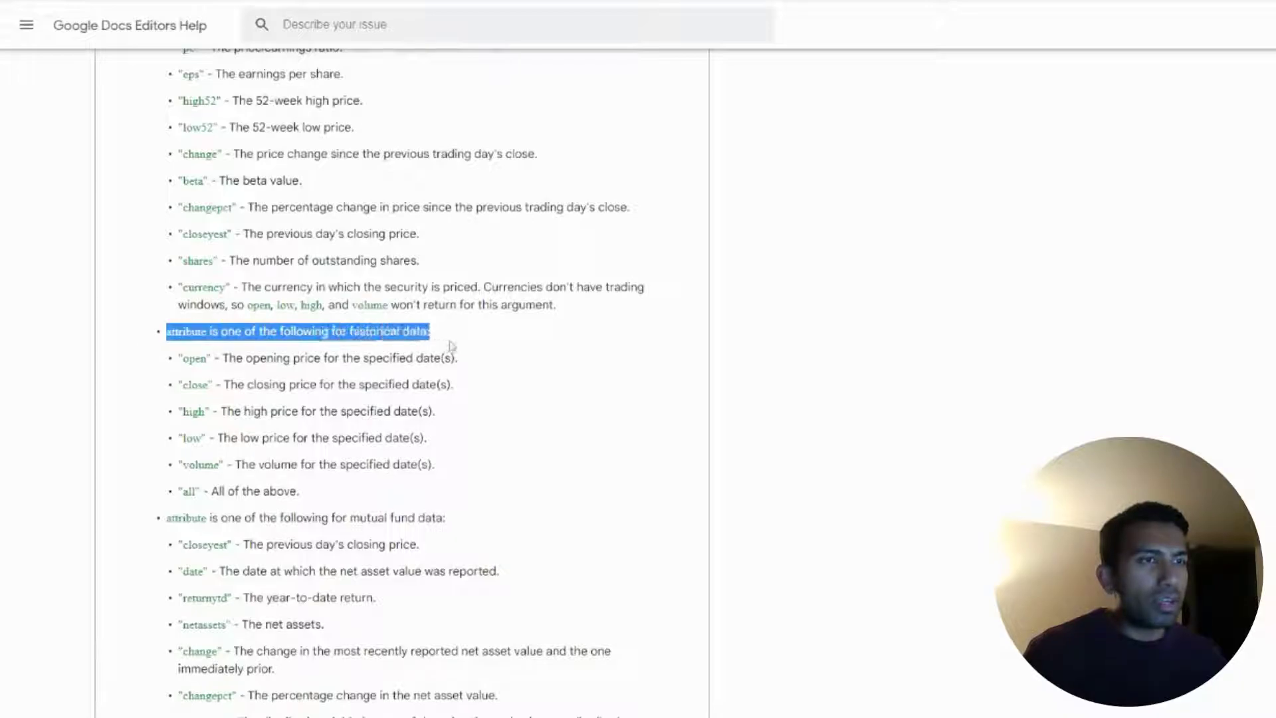
scroll(276, 379, "down", 1)
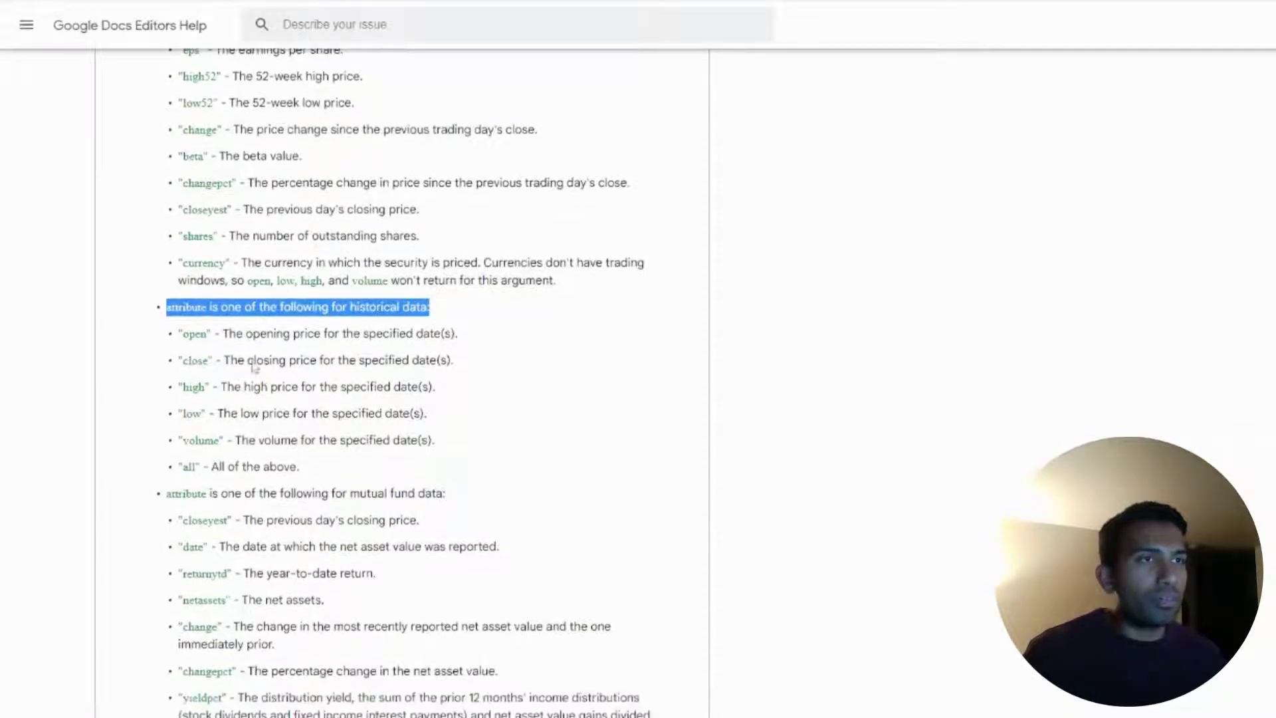
left_click_drag(176, 334, 139, 474)
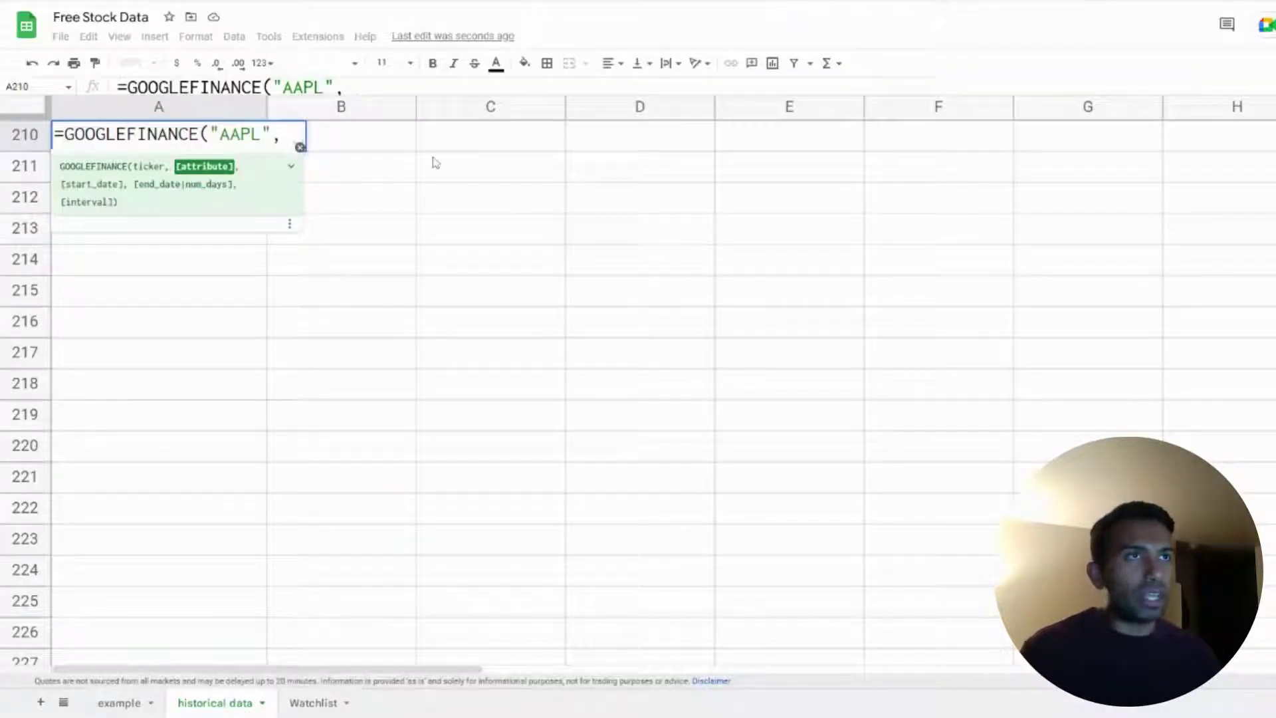
- Complete A210 as =GOOGLEFINANCE("AAPL", "ALL", DATE(2022, 01, 01), TODAY(), "DAILY") to load daily AAPL rows
type("\"AA")
key("BackSpace")
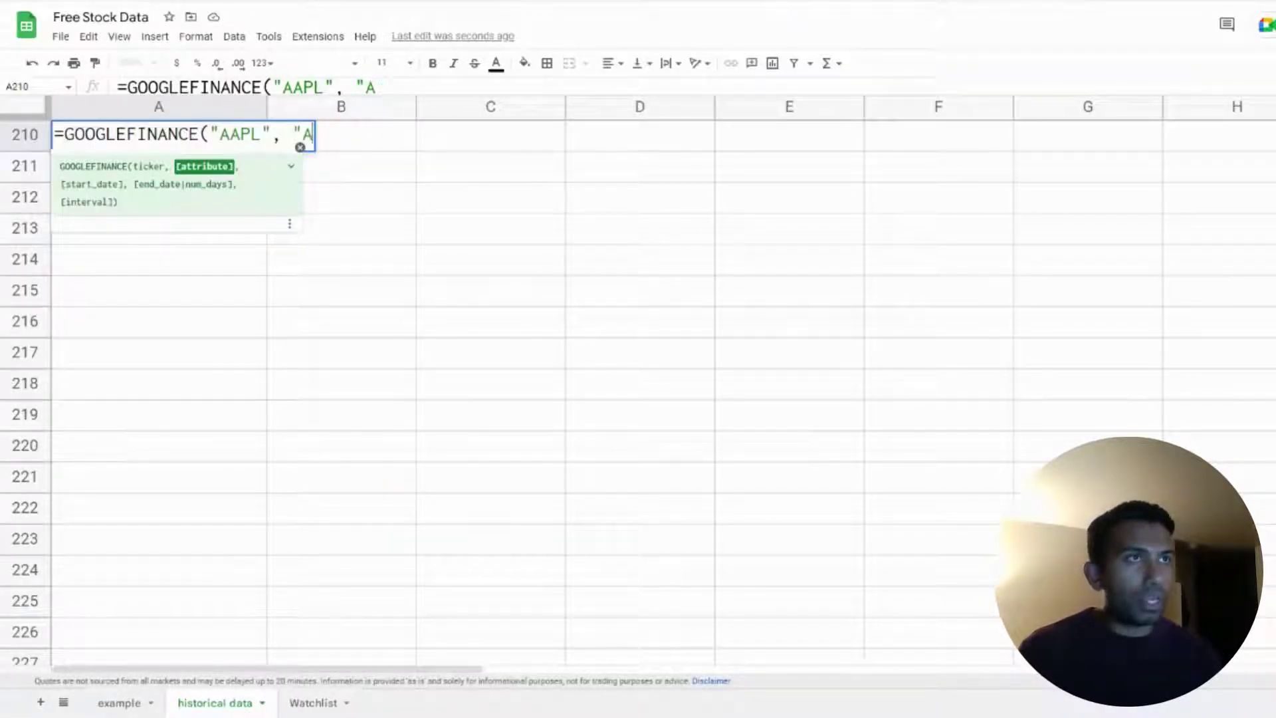
type("LL\",")
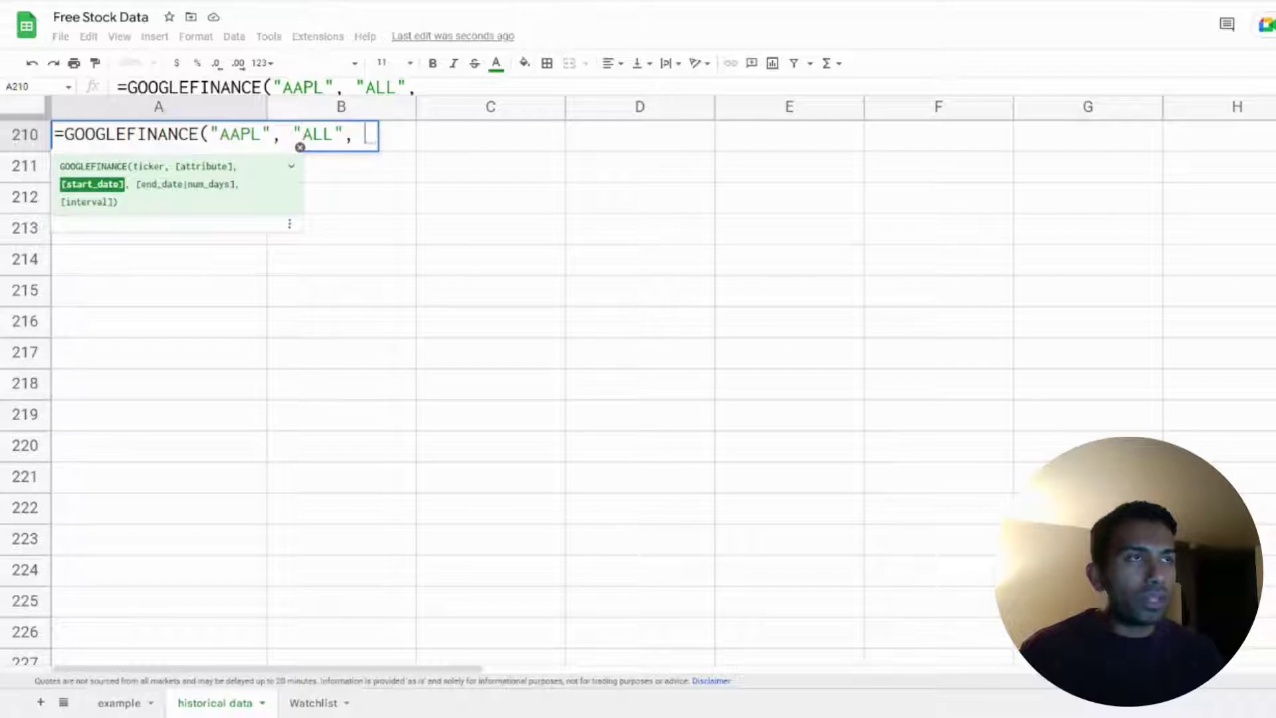
type("DATE")
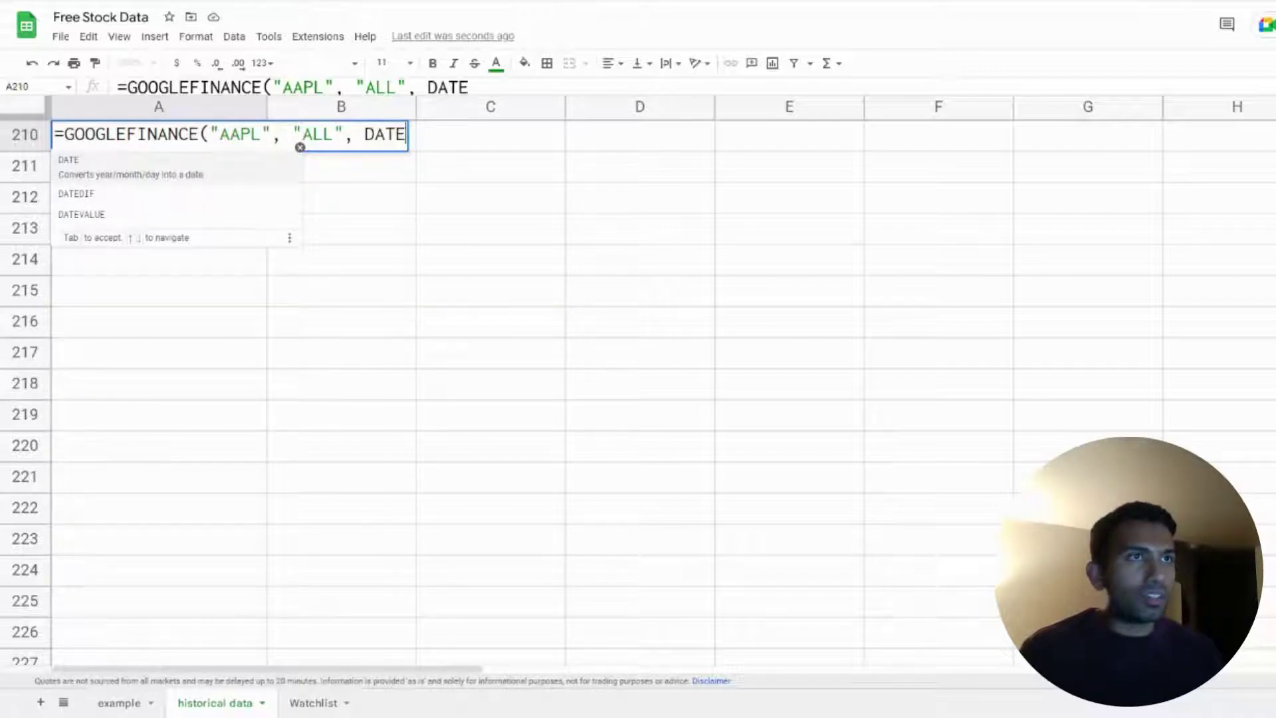
type("(")
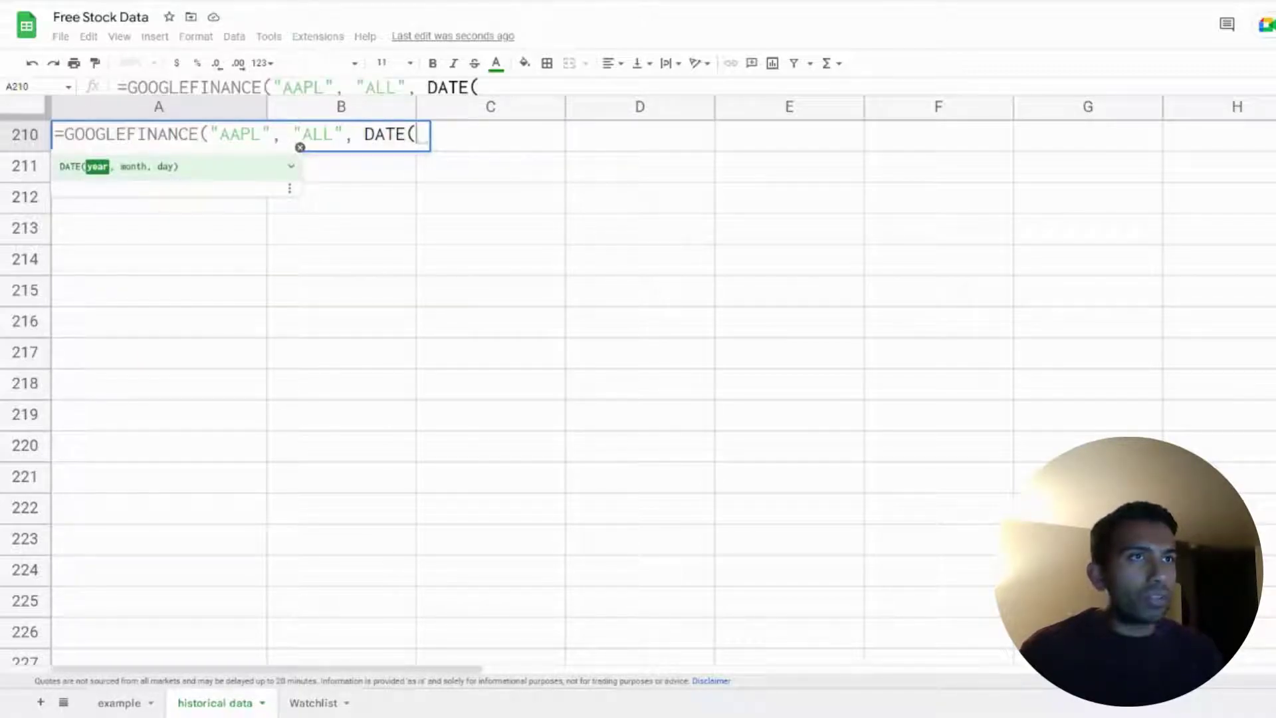
type("202")
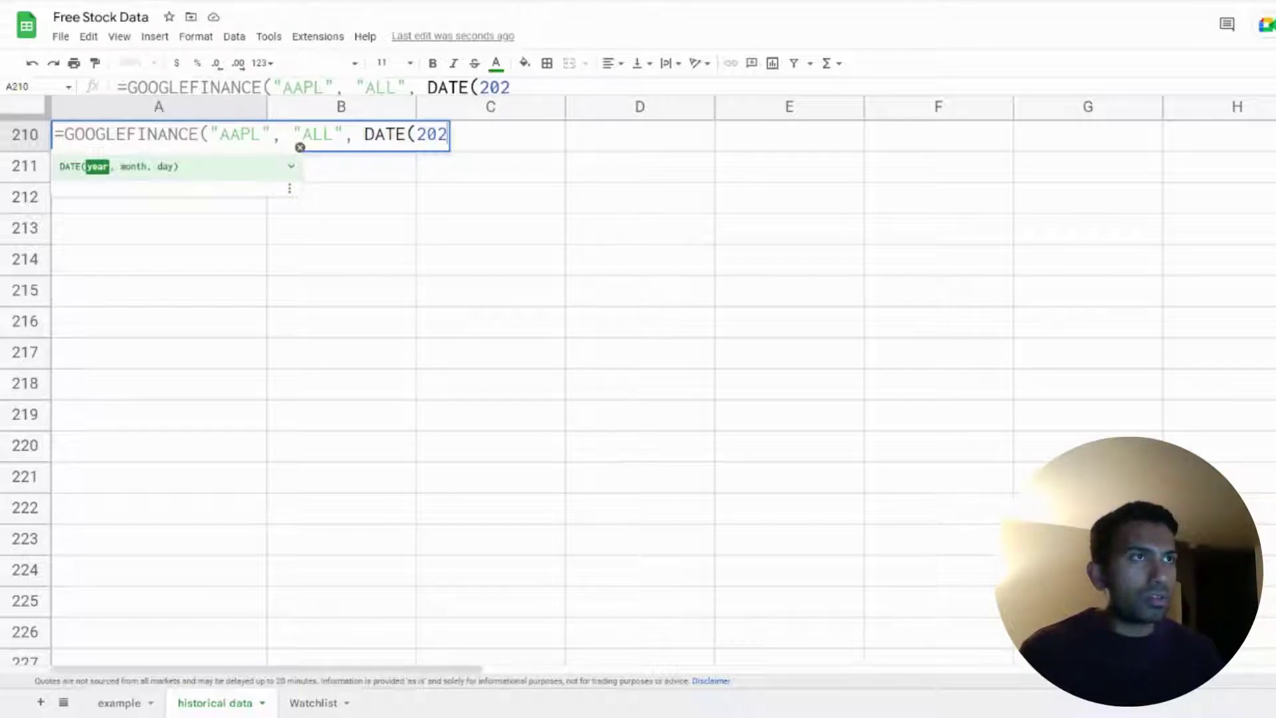
type("2, 0")
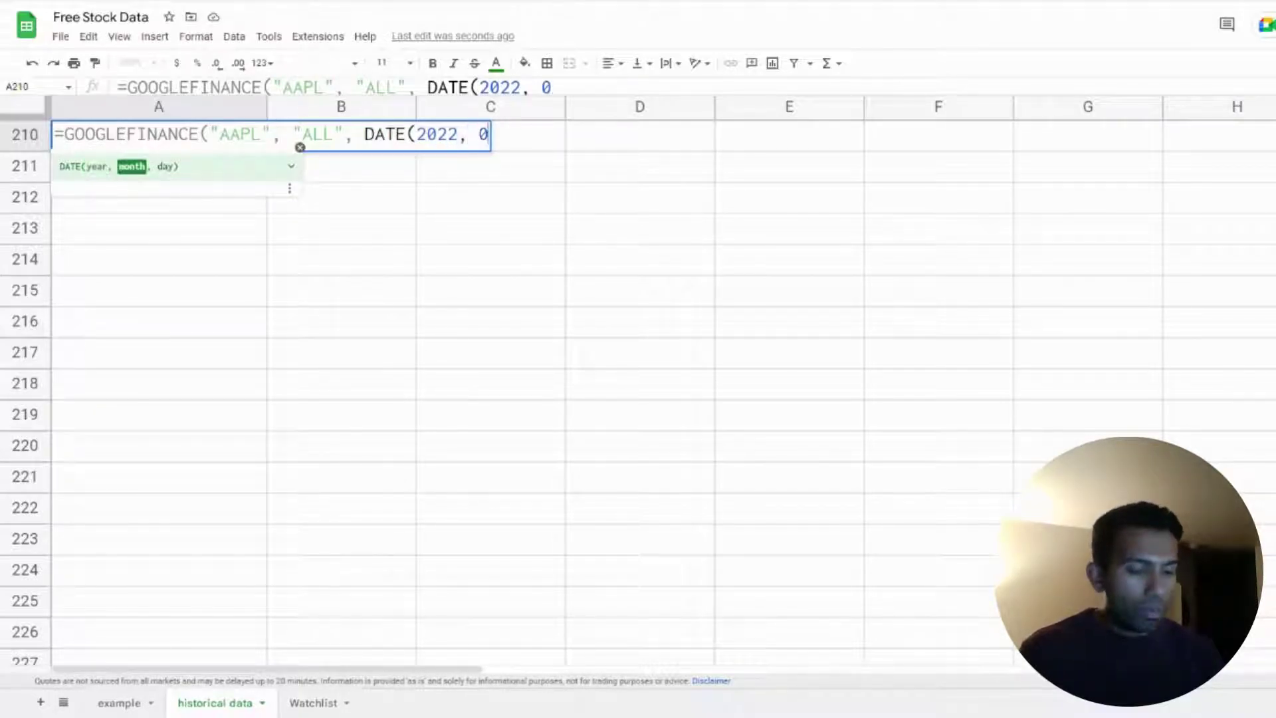
type("1, ")
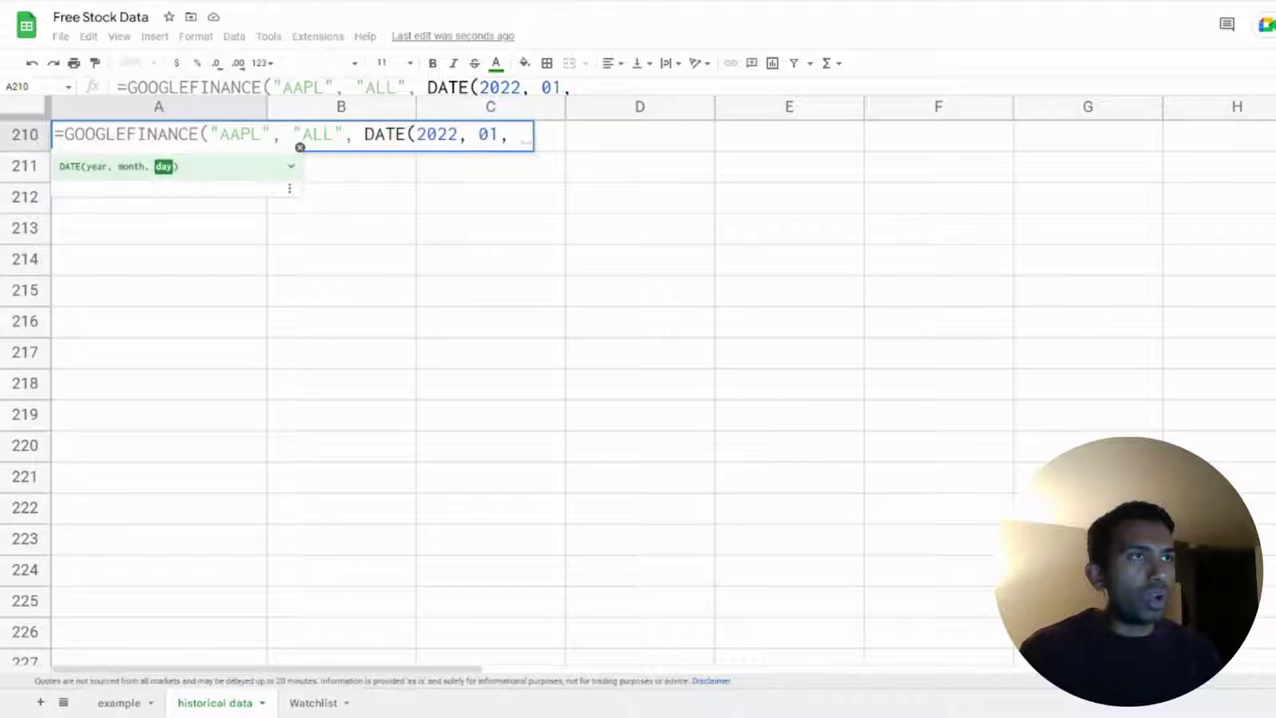
type("01),")
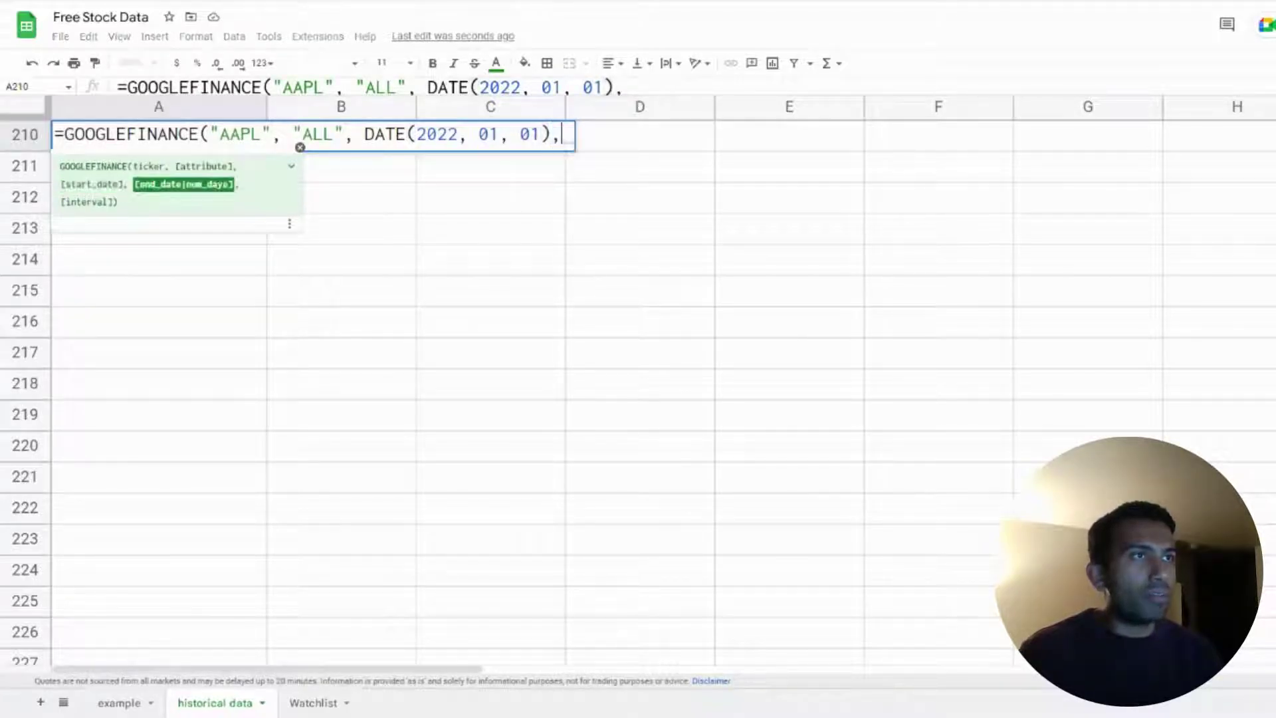
type(" TOD")
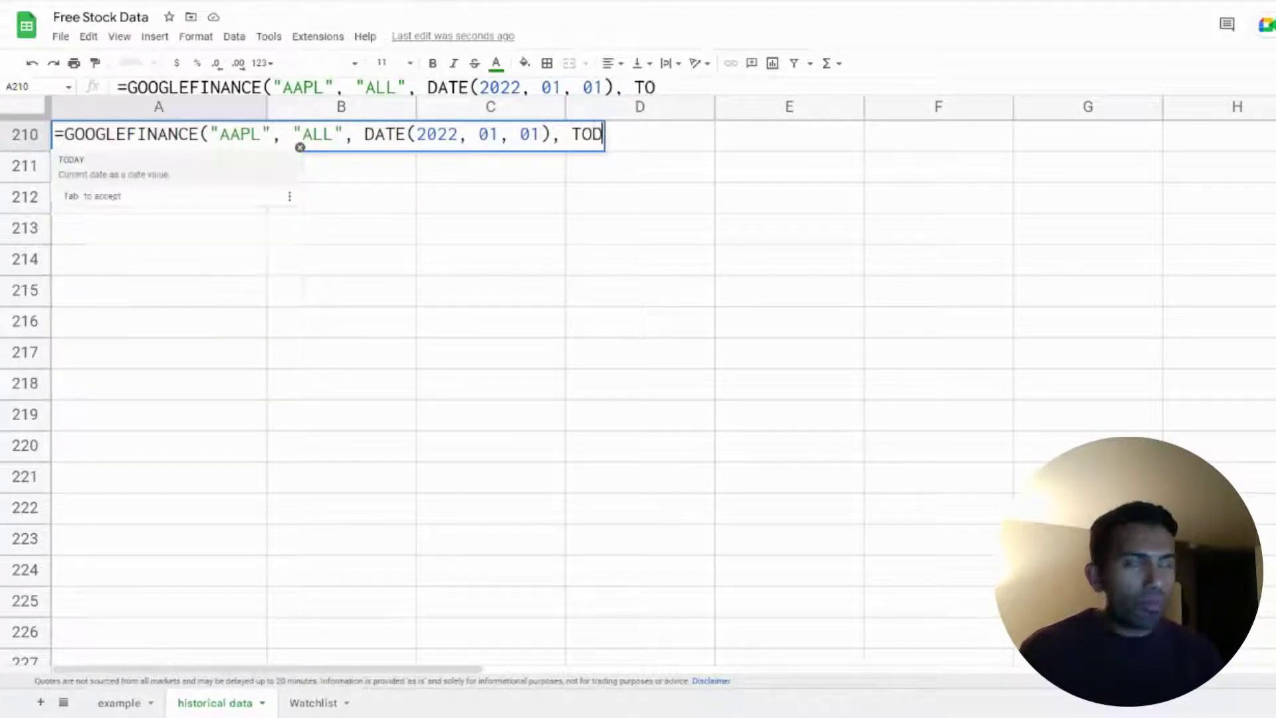
type("AY()")
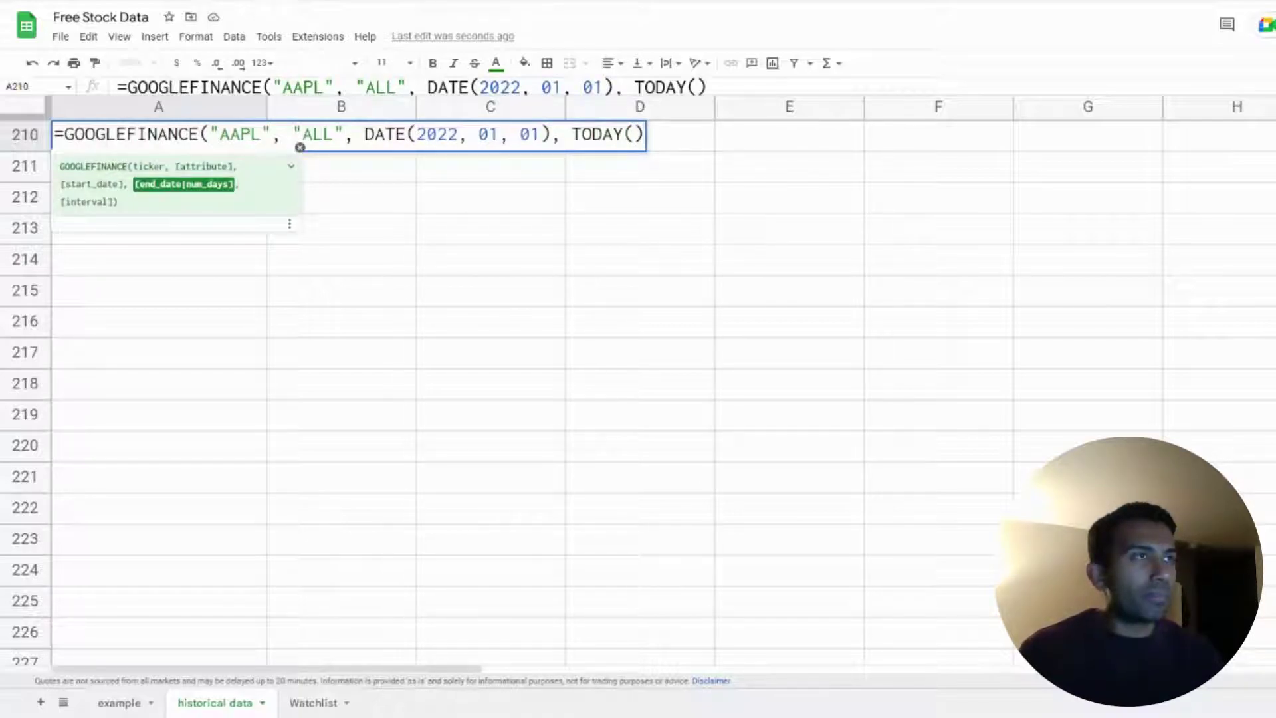
type(", ")
type("DA")
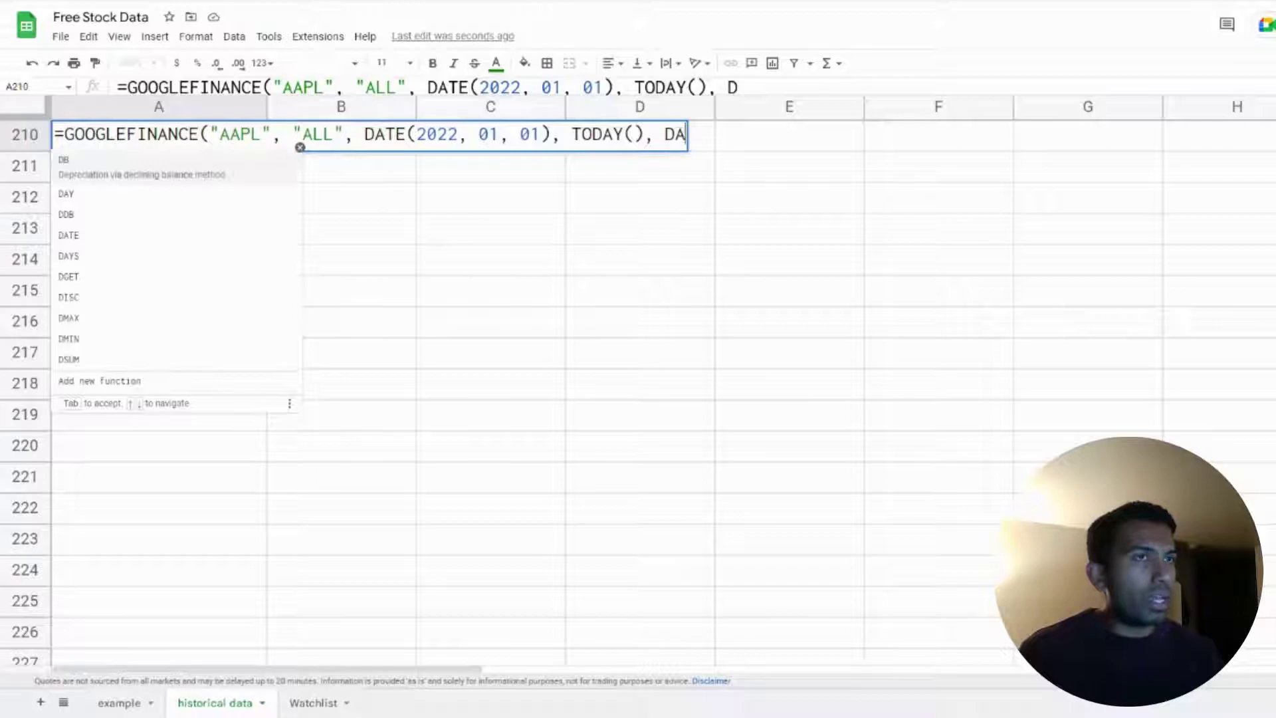
type("ILY")
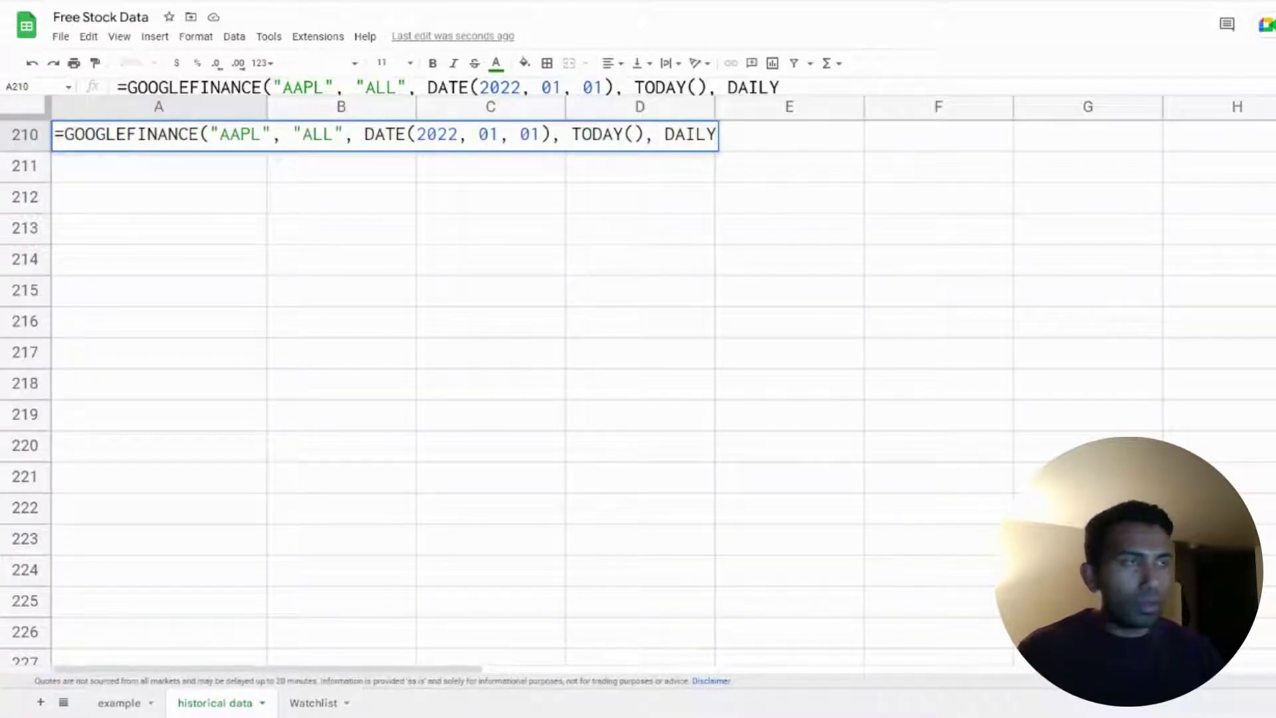
key("BackSpace")
key("BackSpace")
key("BackSpace")
key("BackSpace")
key("BackSpace")
type("\"DAIL")
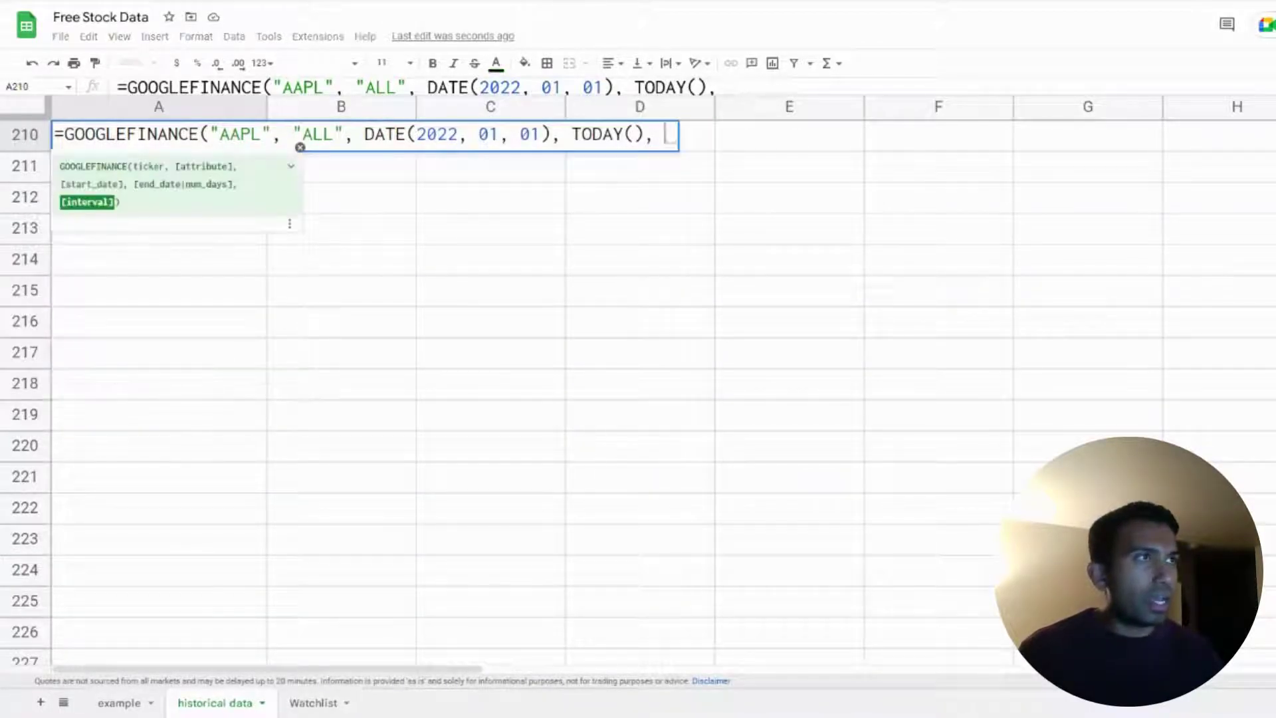
type("Y")
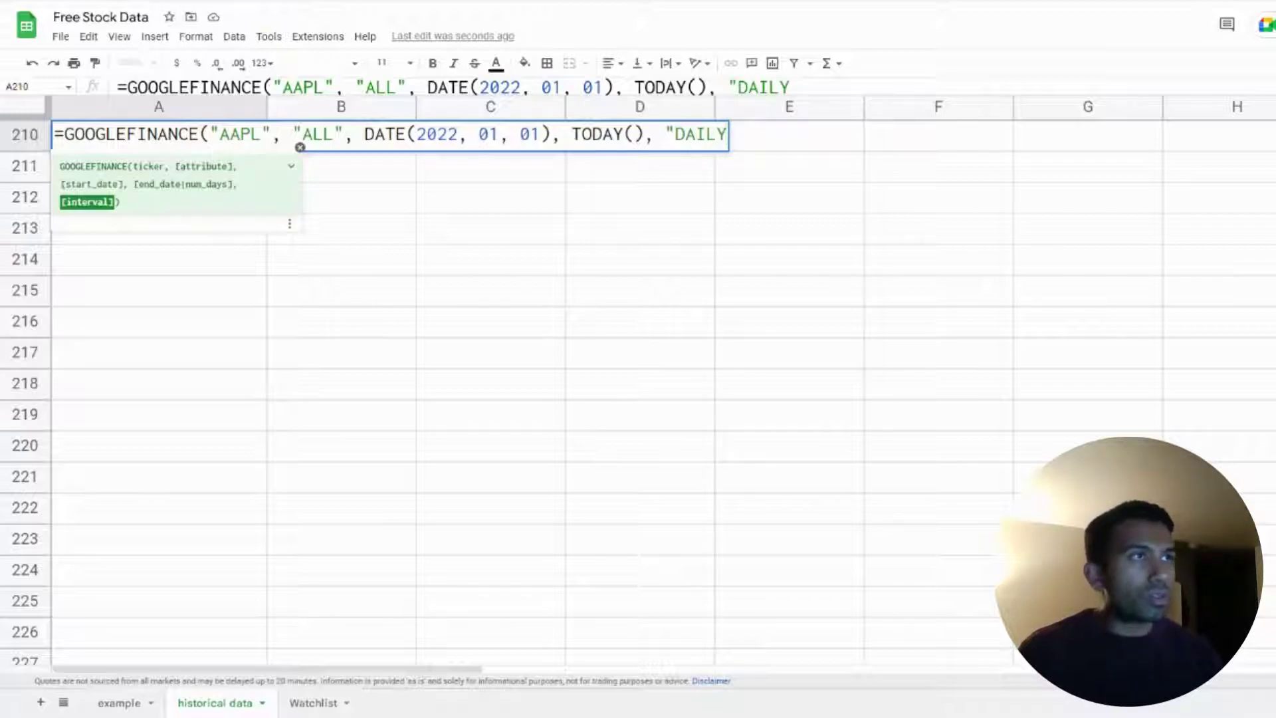
type("\")")
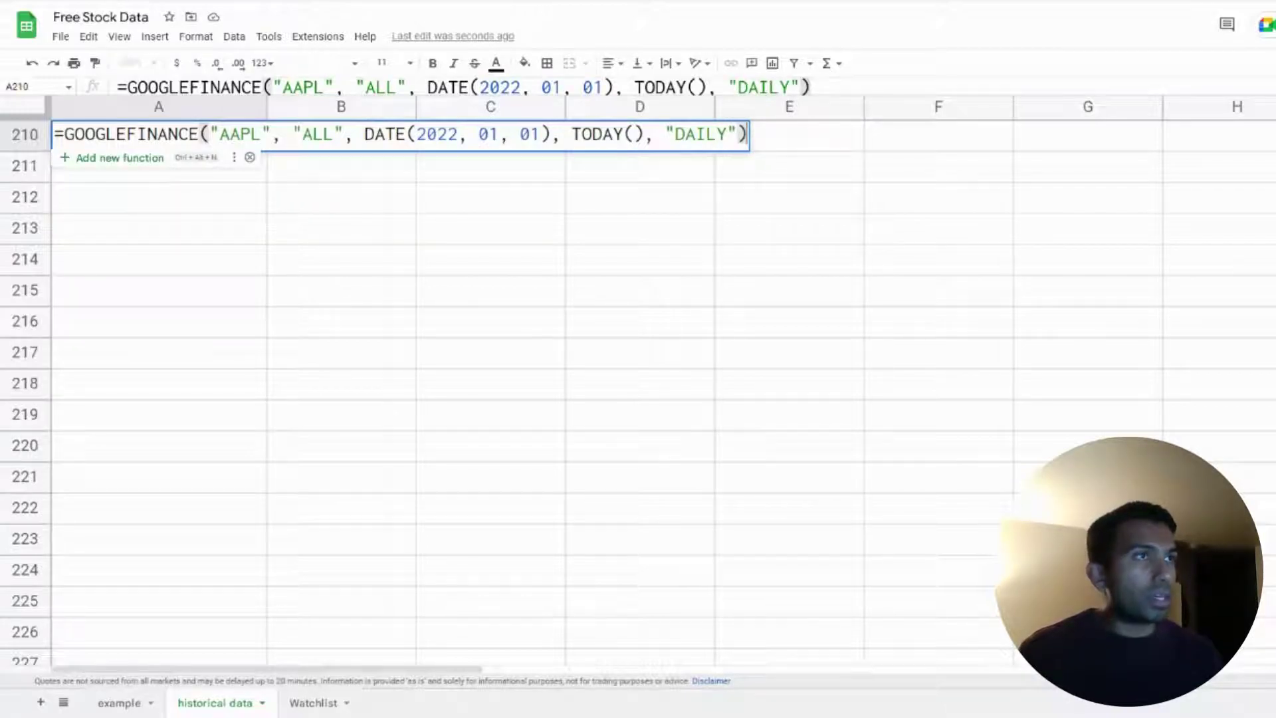
key("Return")
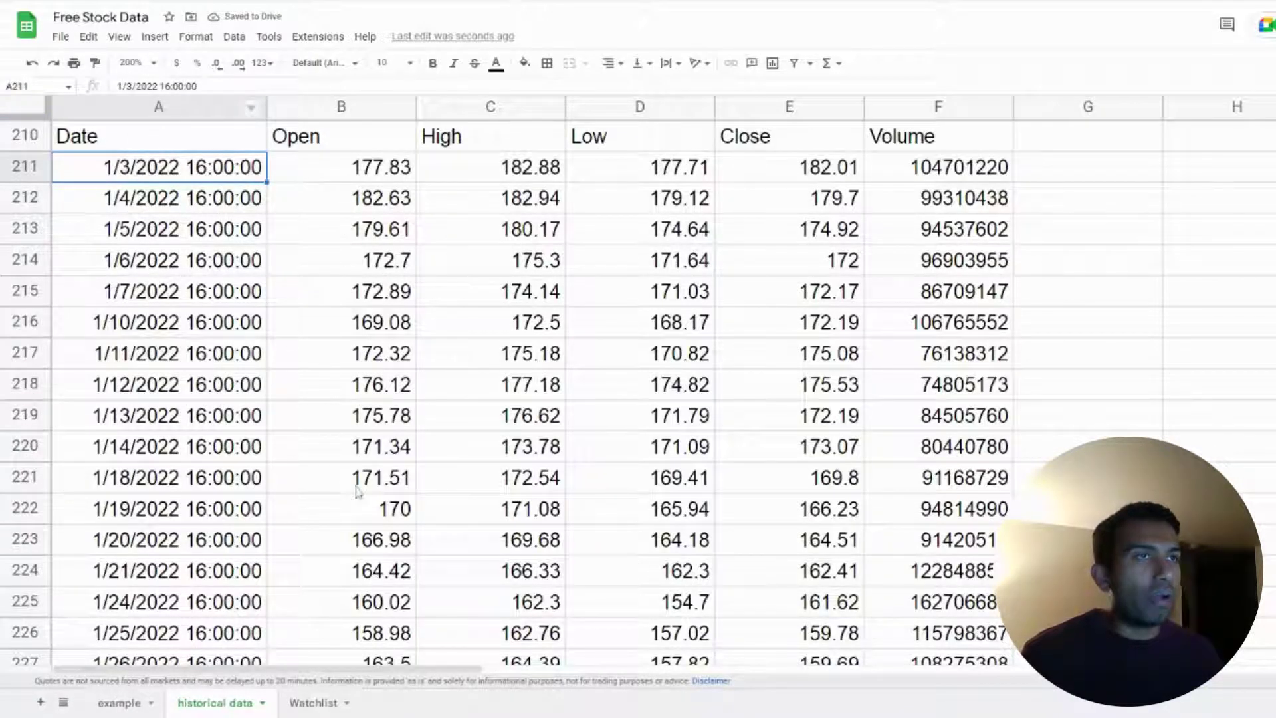
left_click(323, 359)
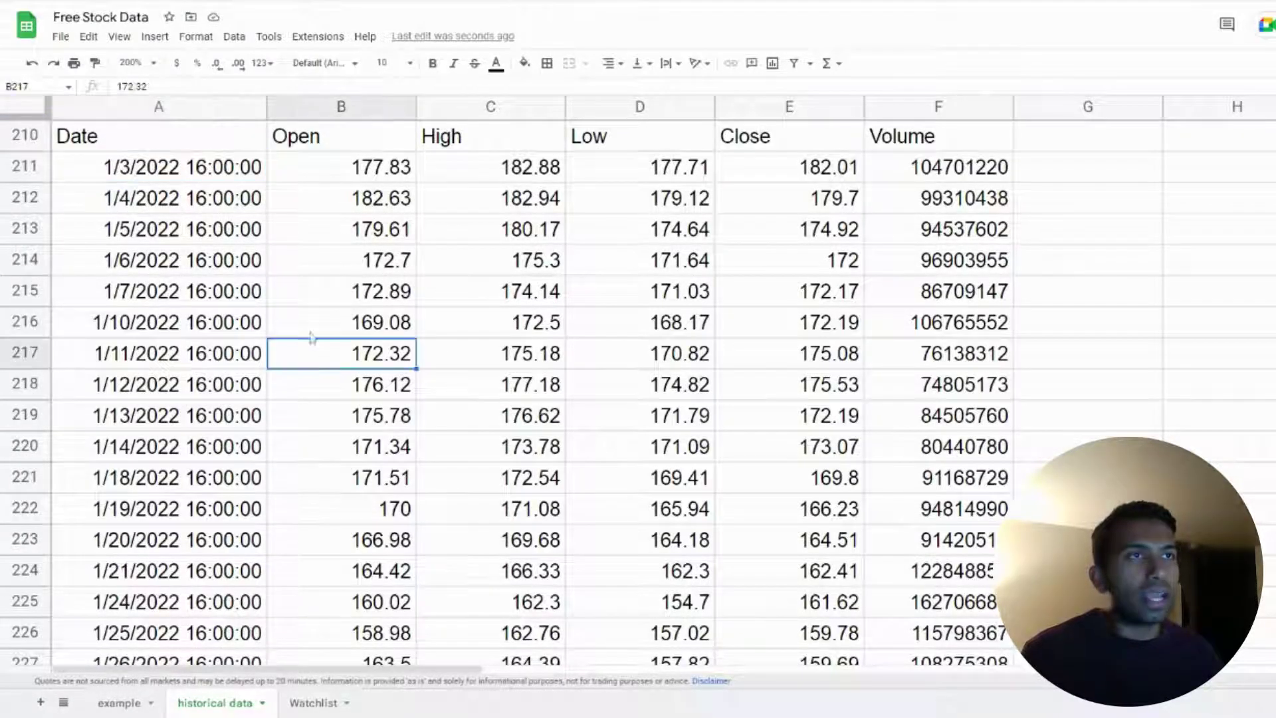
left_click(174, 175)
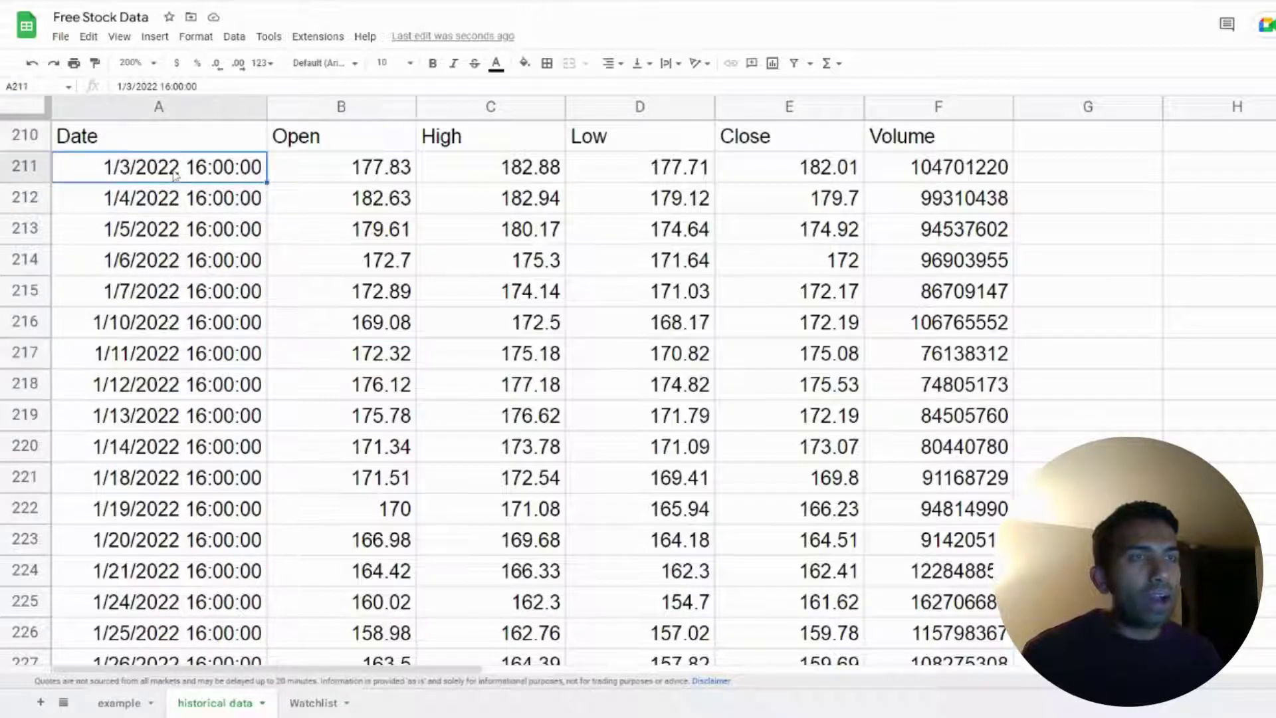
left_click(370, 174)
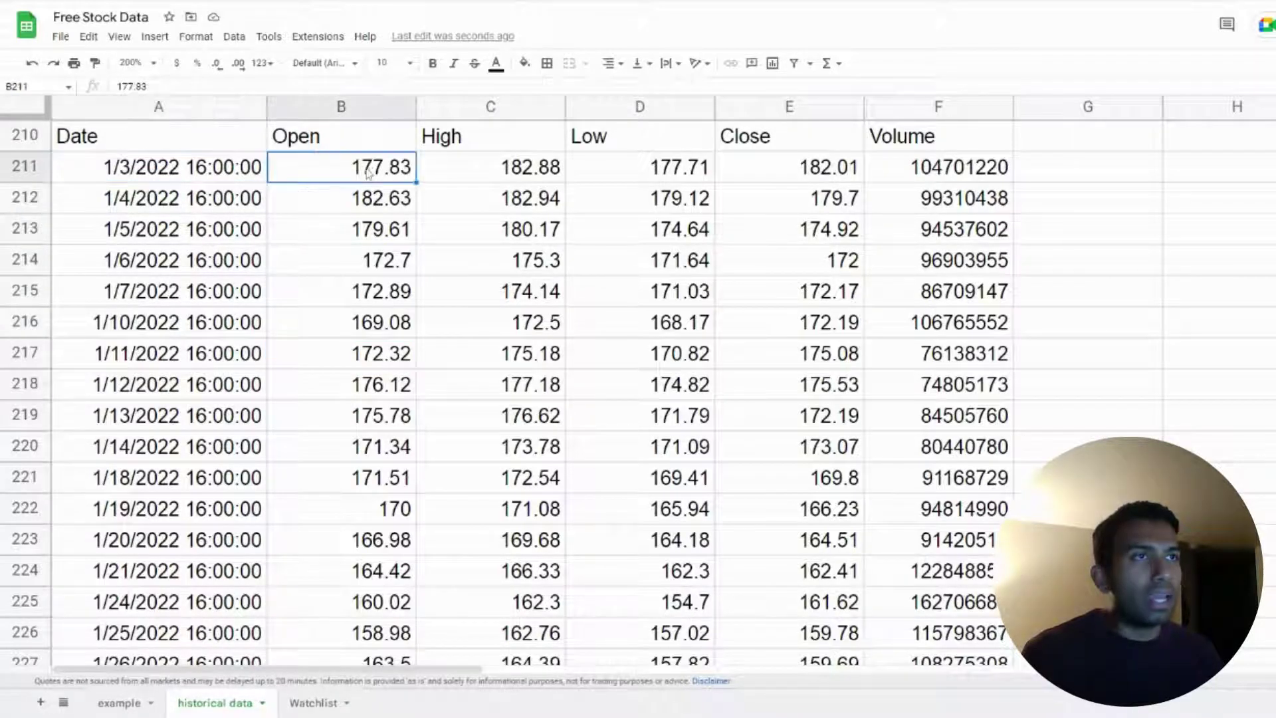
left_click(502, 173)
left_click(613, 181)
left_click(800, 183)
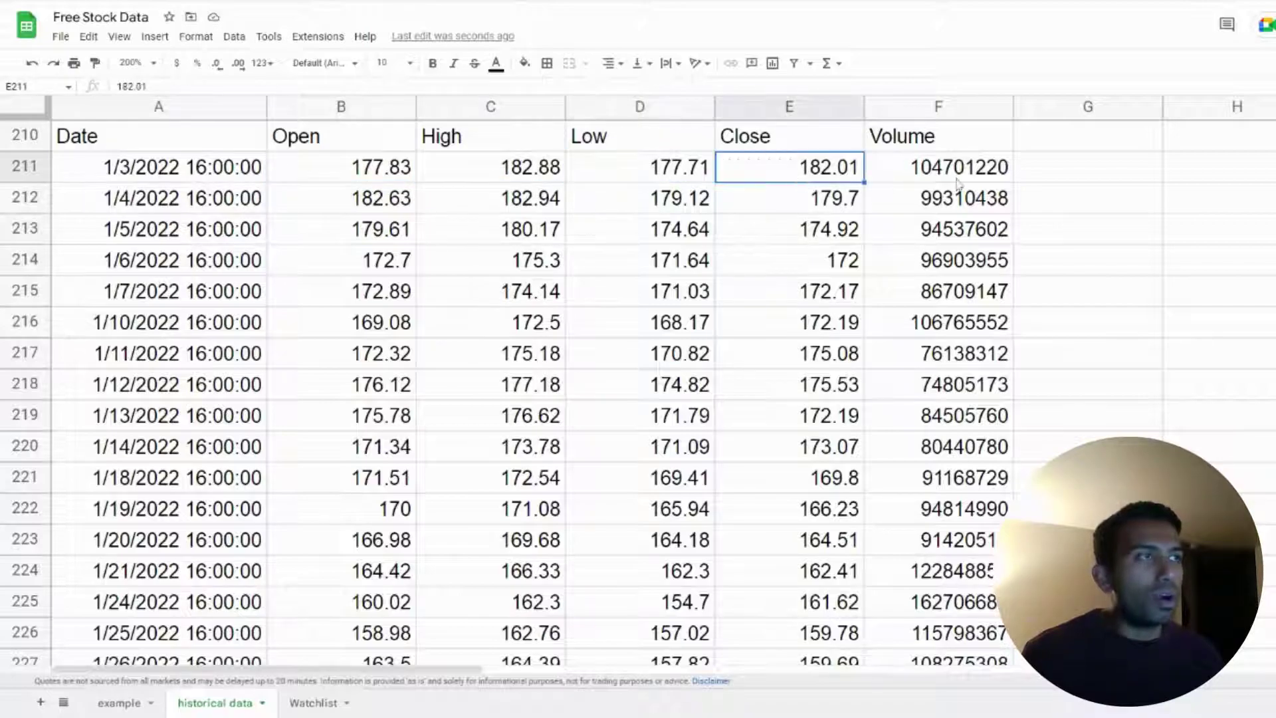
left_click(949, 179)
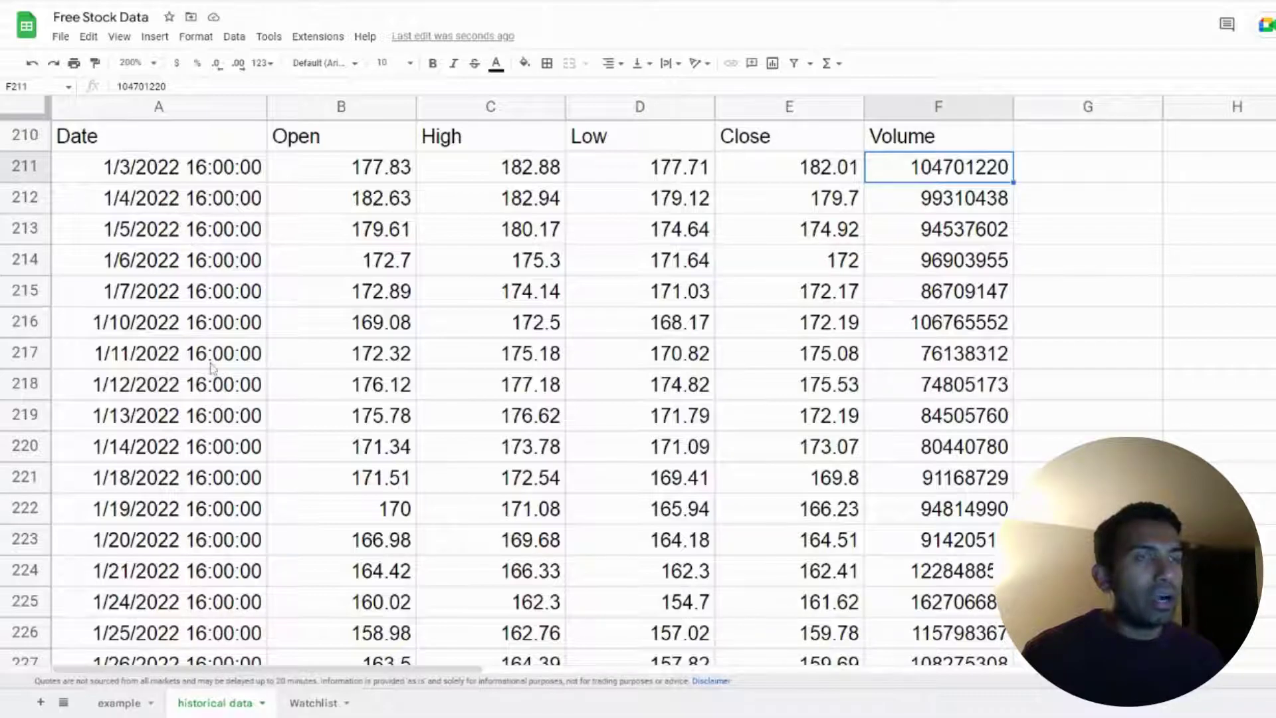
scroll(203, 379, "down", 1)
left_click(171, 490)
key("ctrl+Down")
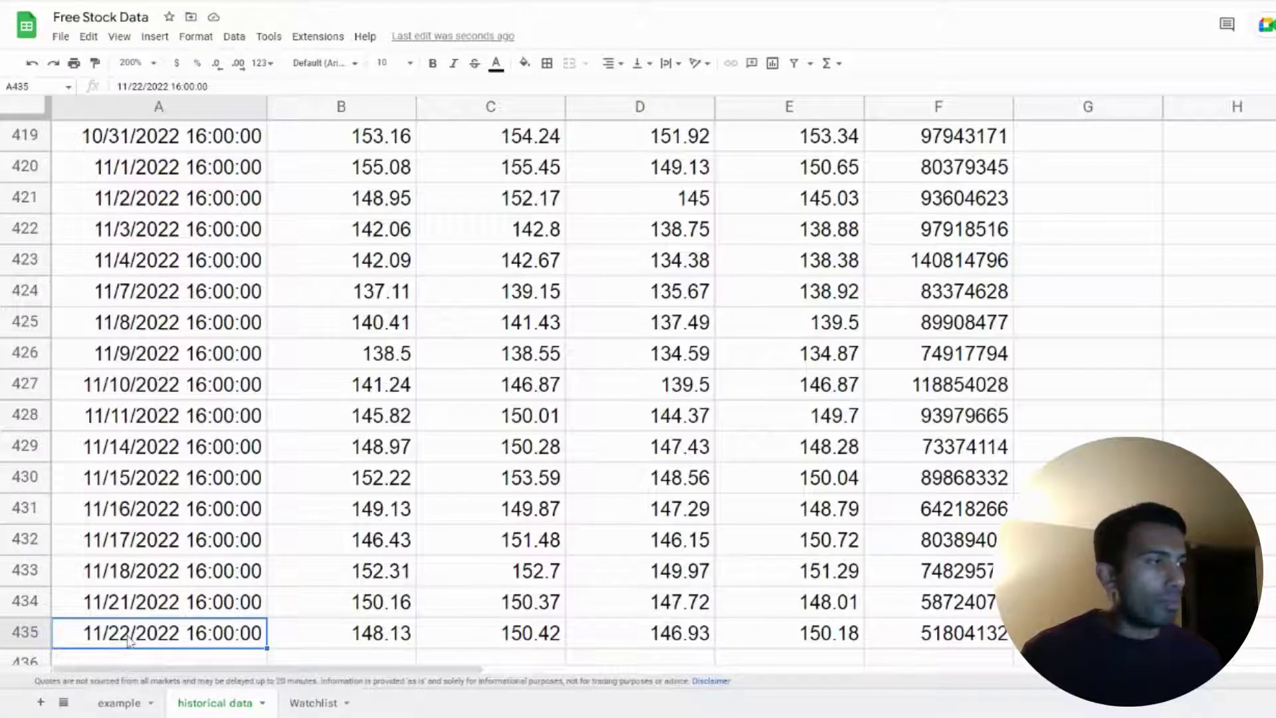
key("ctrl+Up")
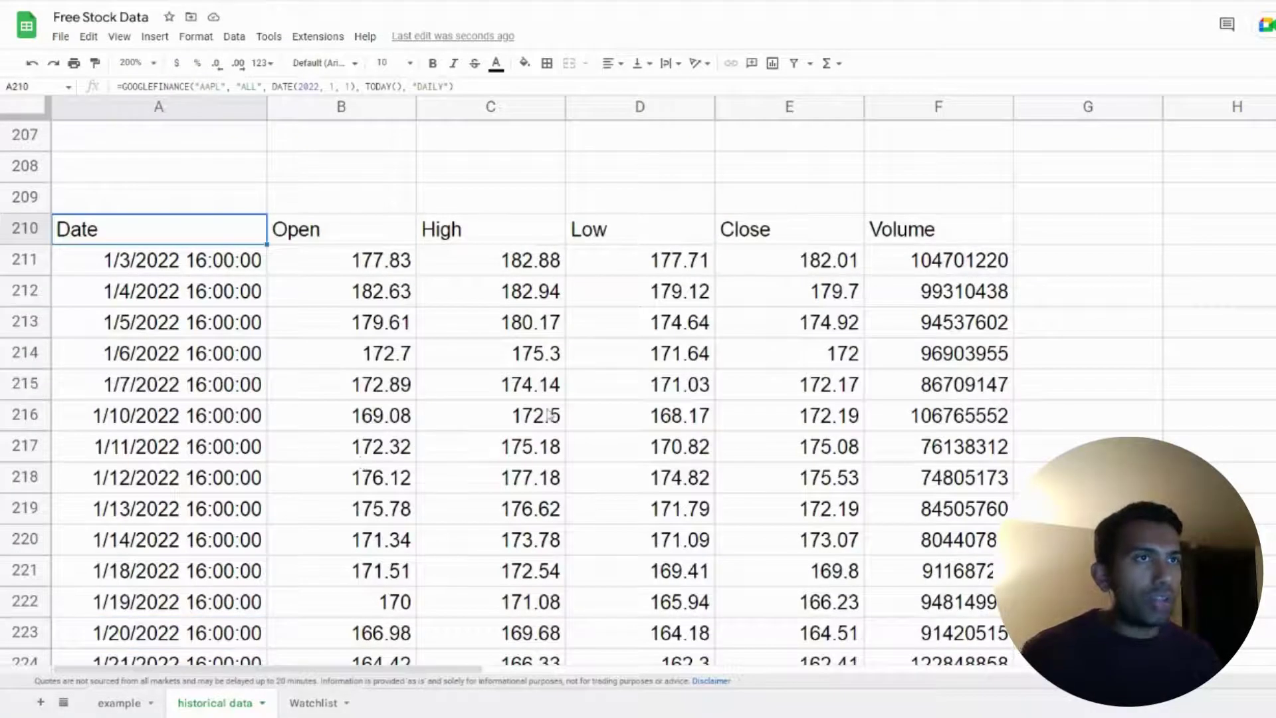
- Scroll through the AAPL daily price table, then switch to the Watchlist sheet
scroll(545, 416, "down", 2)
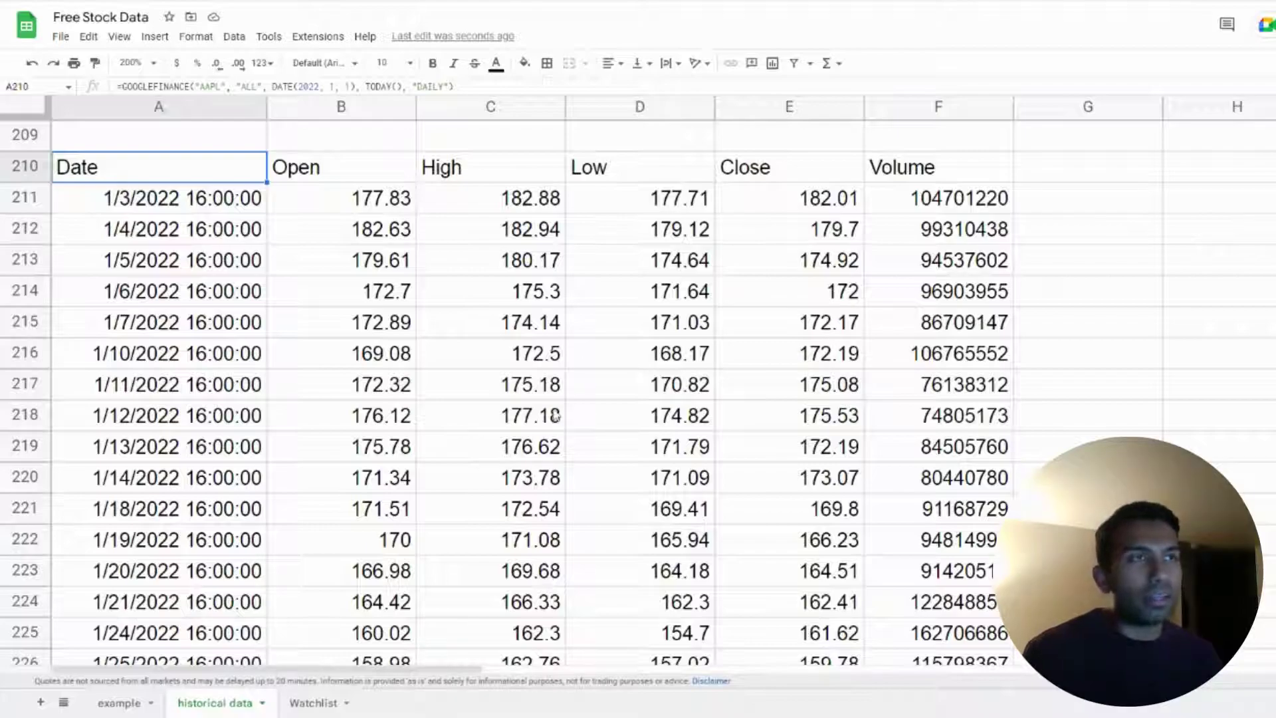
scroll(359, 373, "down", 2)
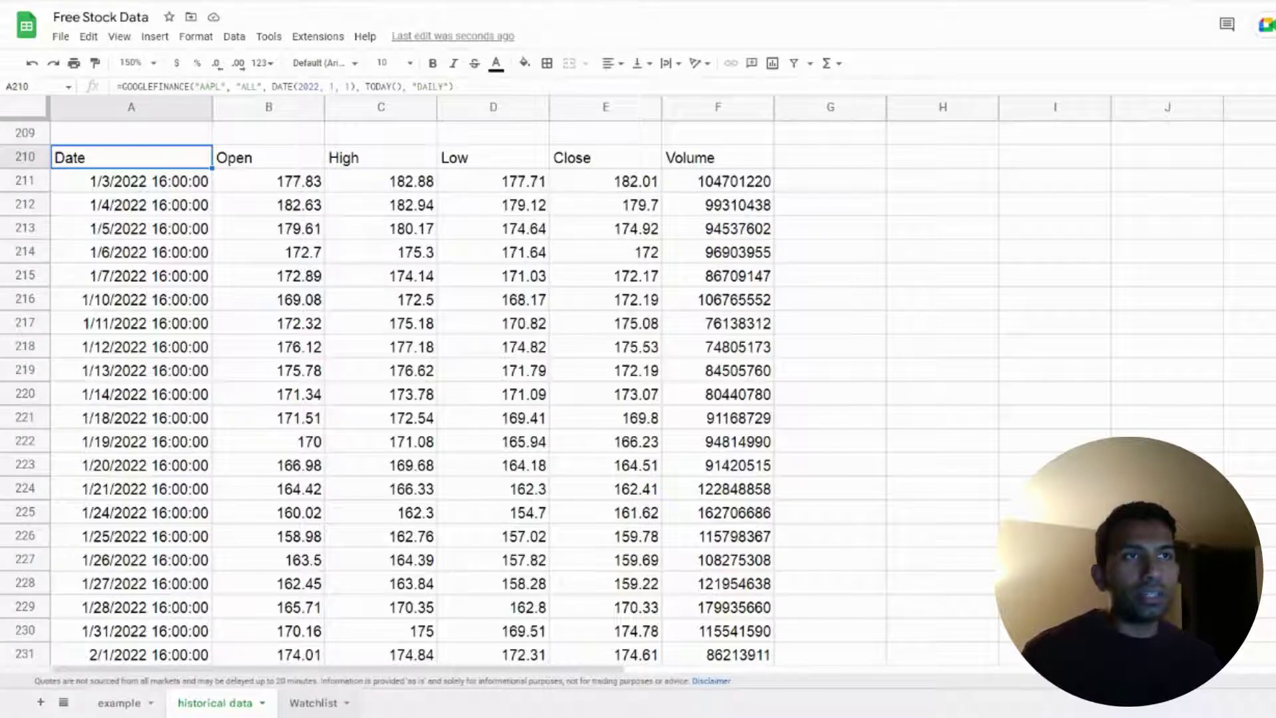
left_click(309, 703)
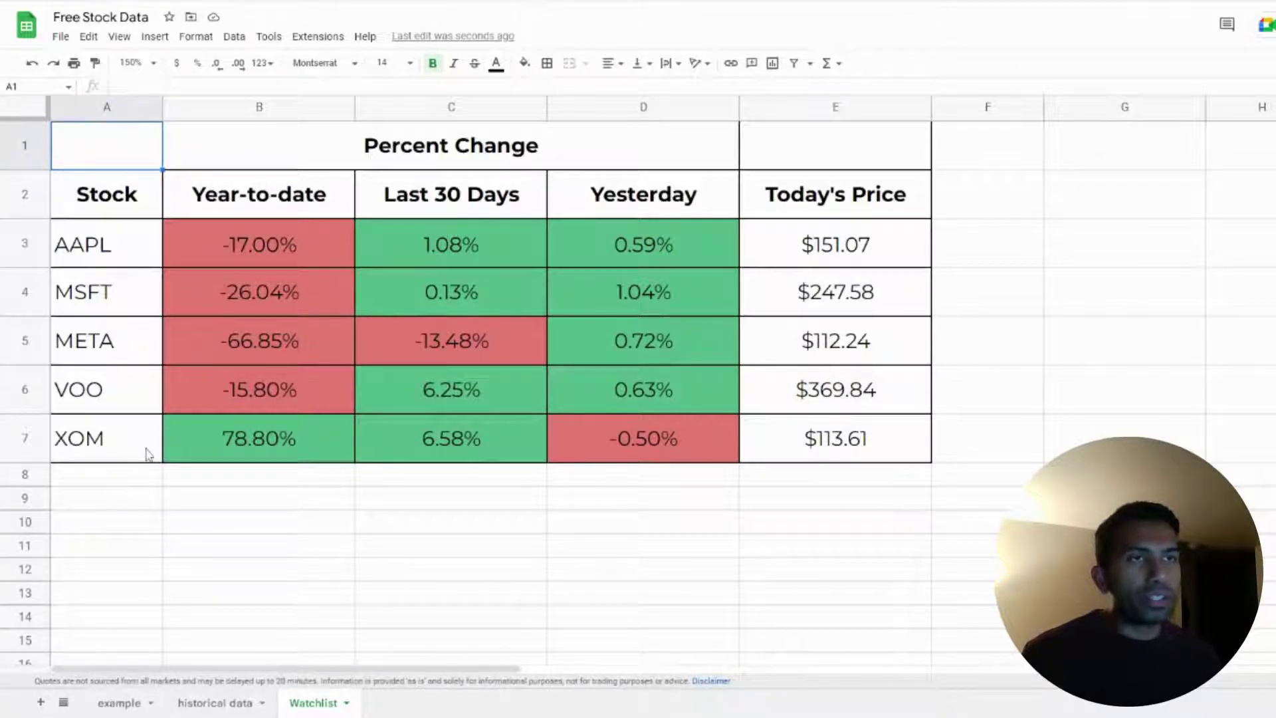
left_click(270, 254)
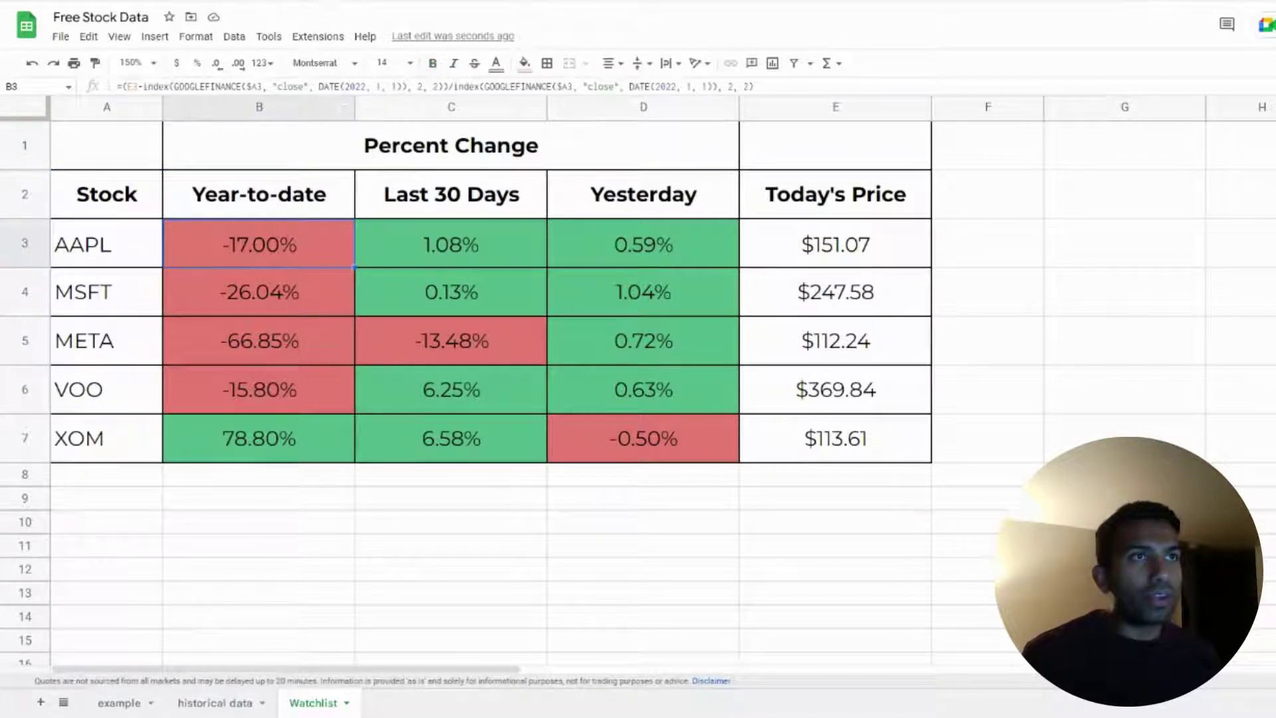
double_click(242, 243)
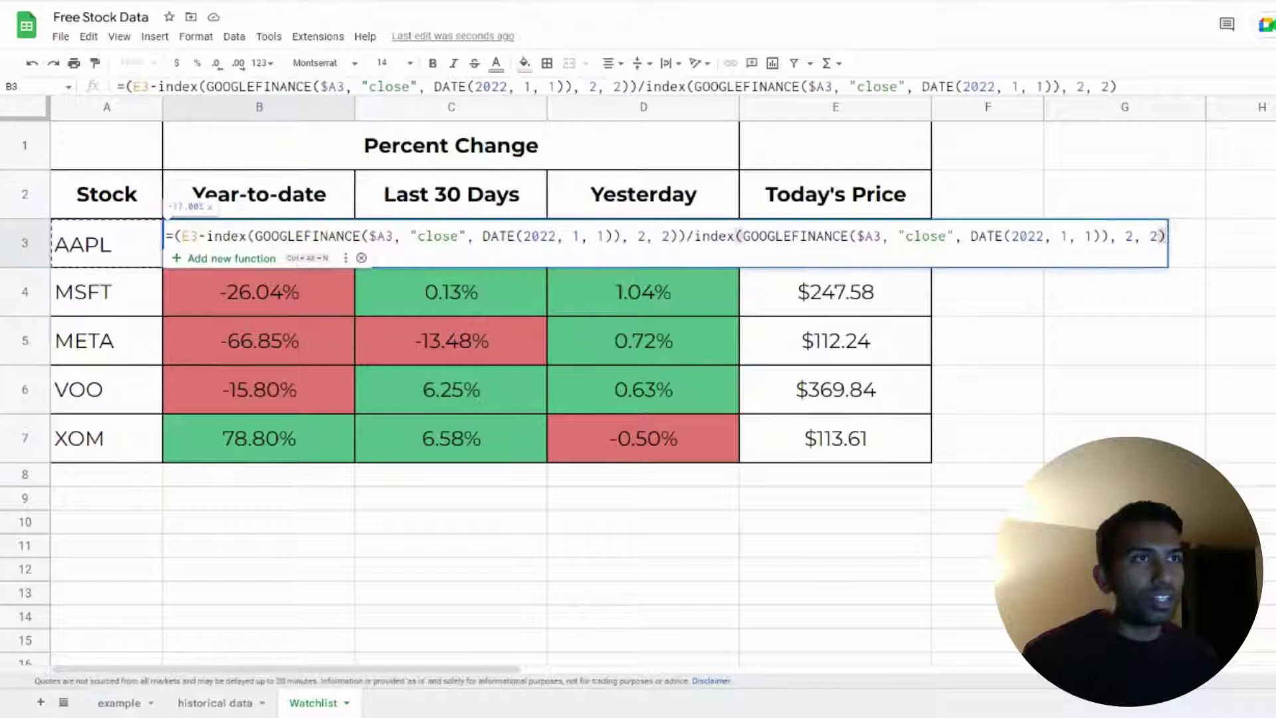
left_click_drag(254, 236, 361, 236)
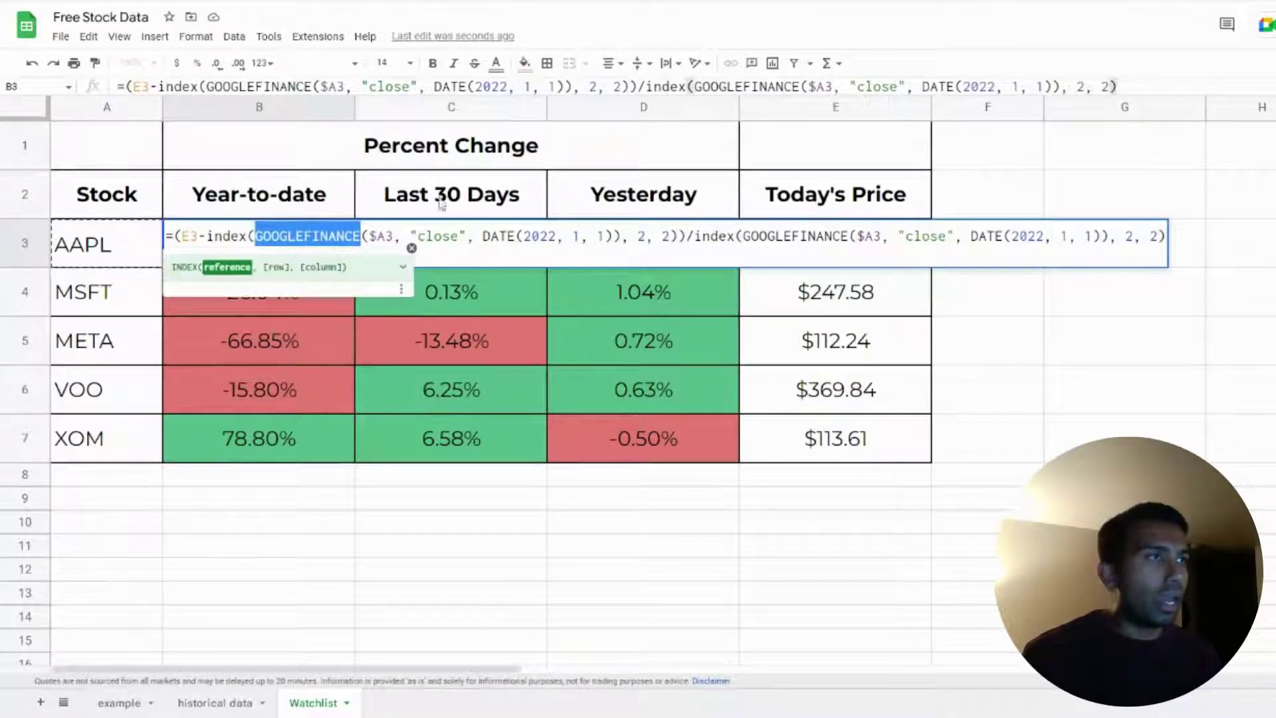
key("Return")
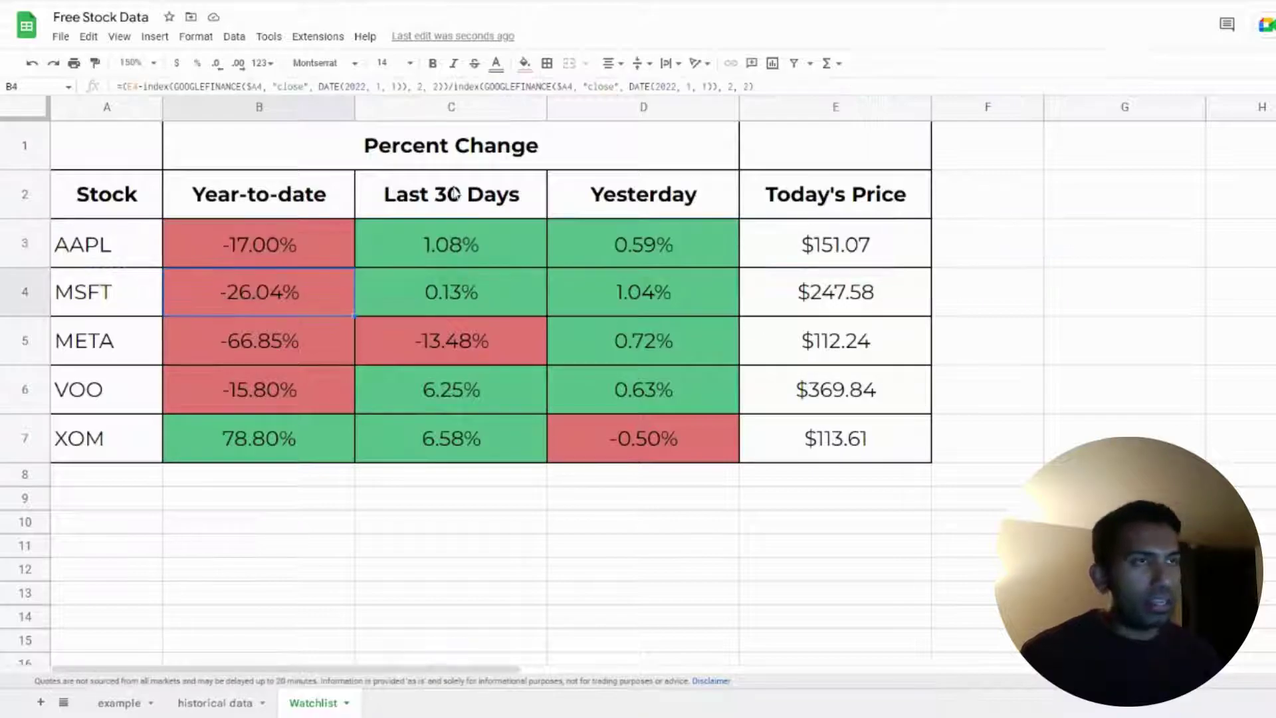
left_click(145, 500)
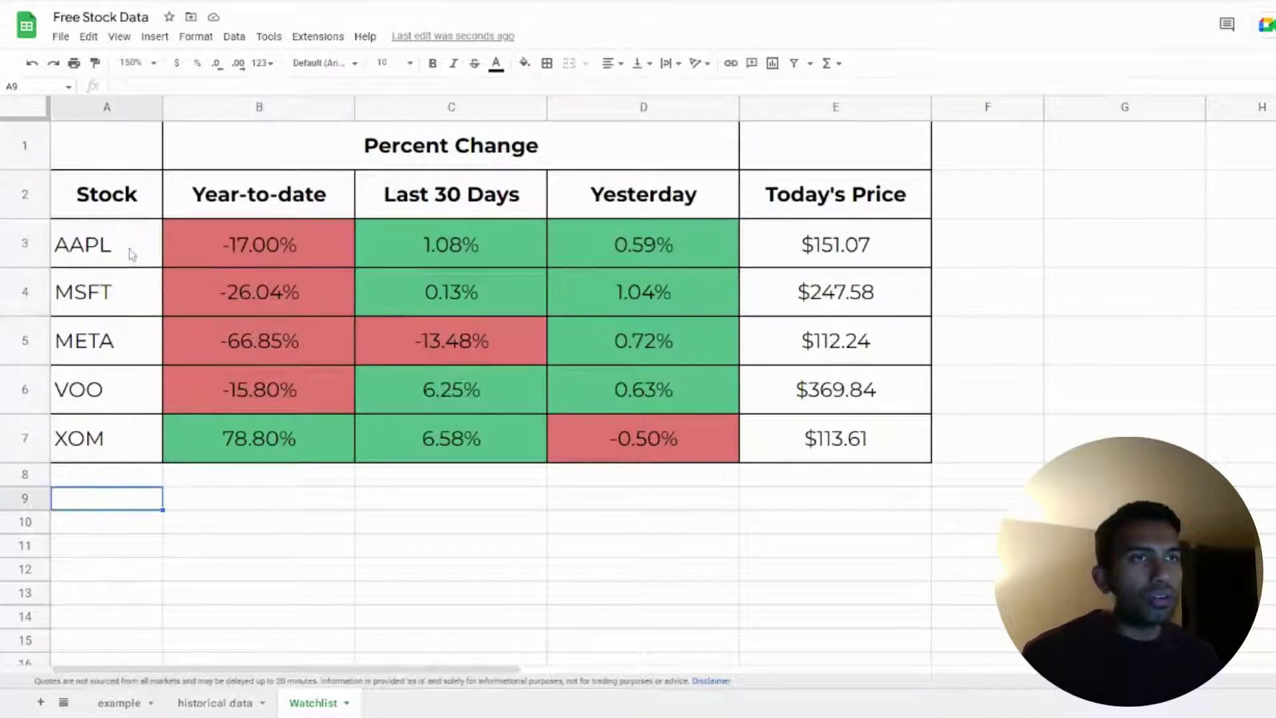
left_click_drag(125, 247, 122, 436)
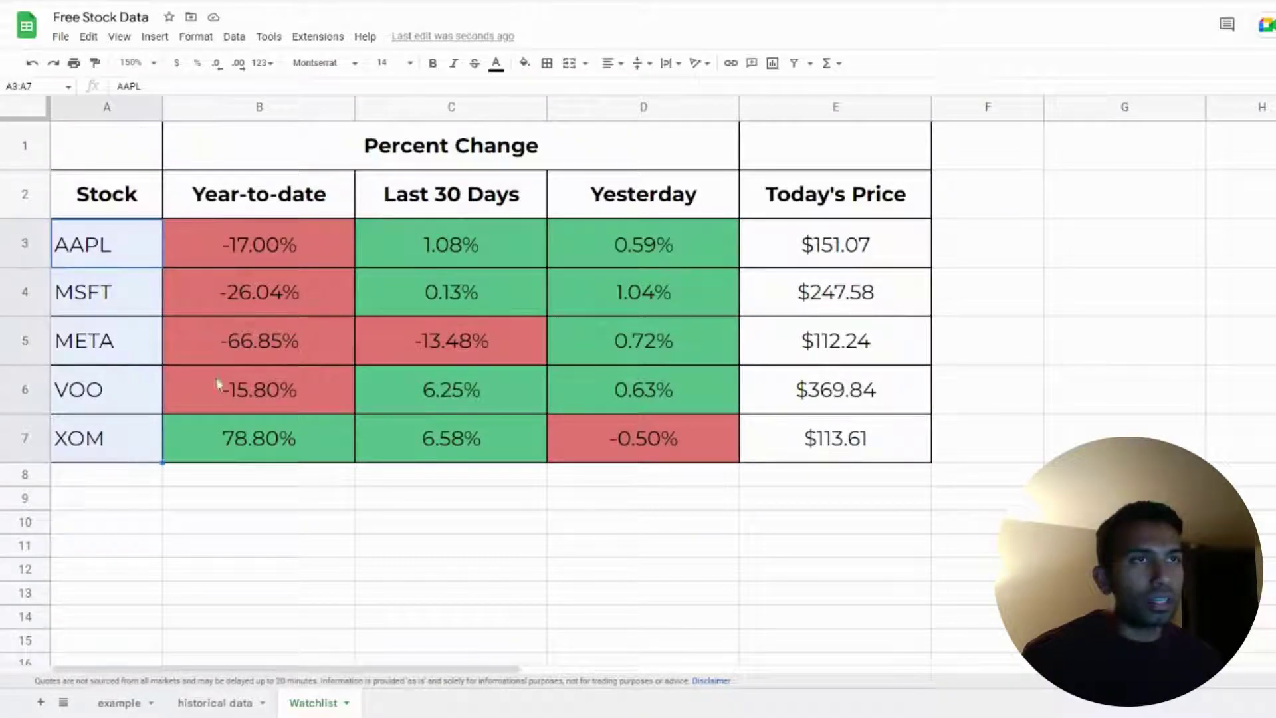
left_click(297, 507)
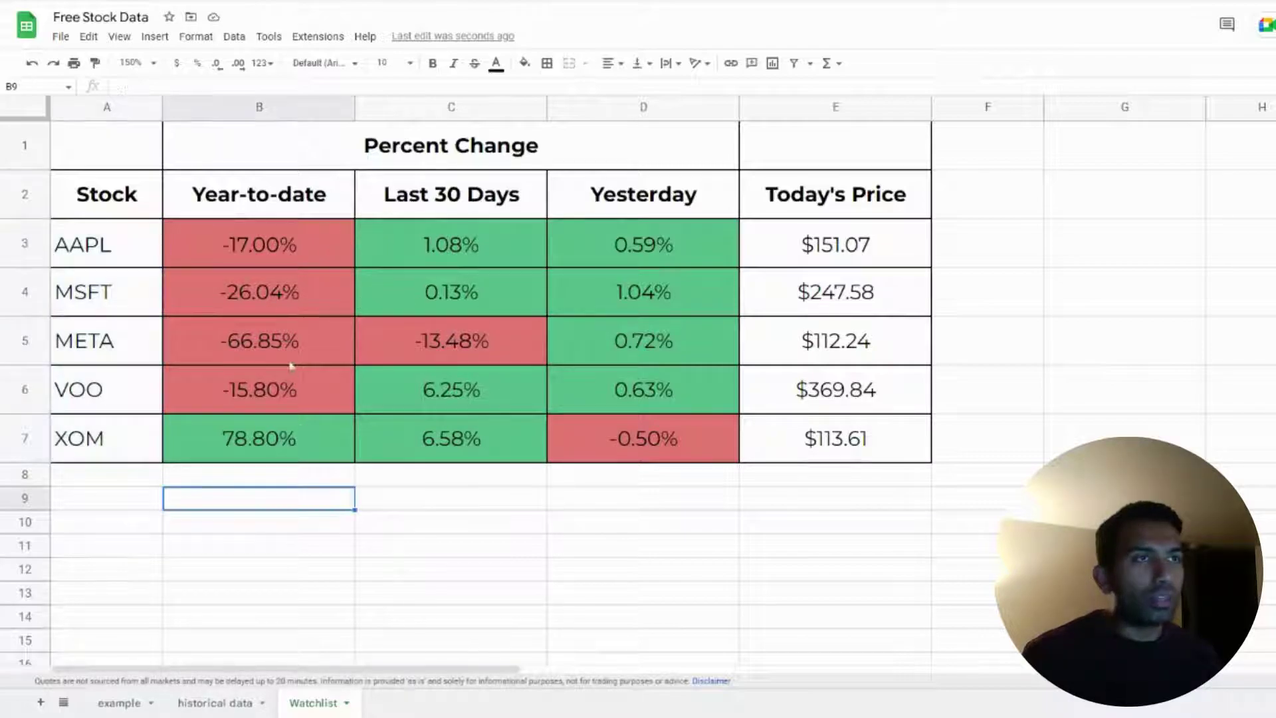
left_click(290, 257)
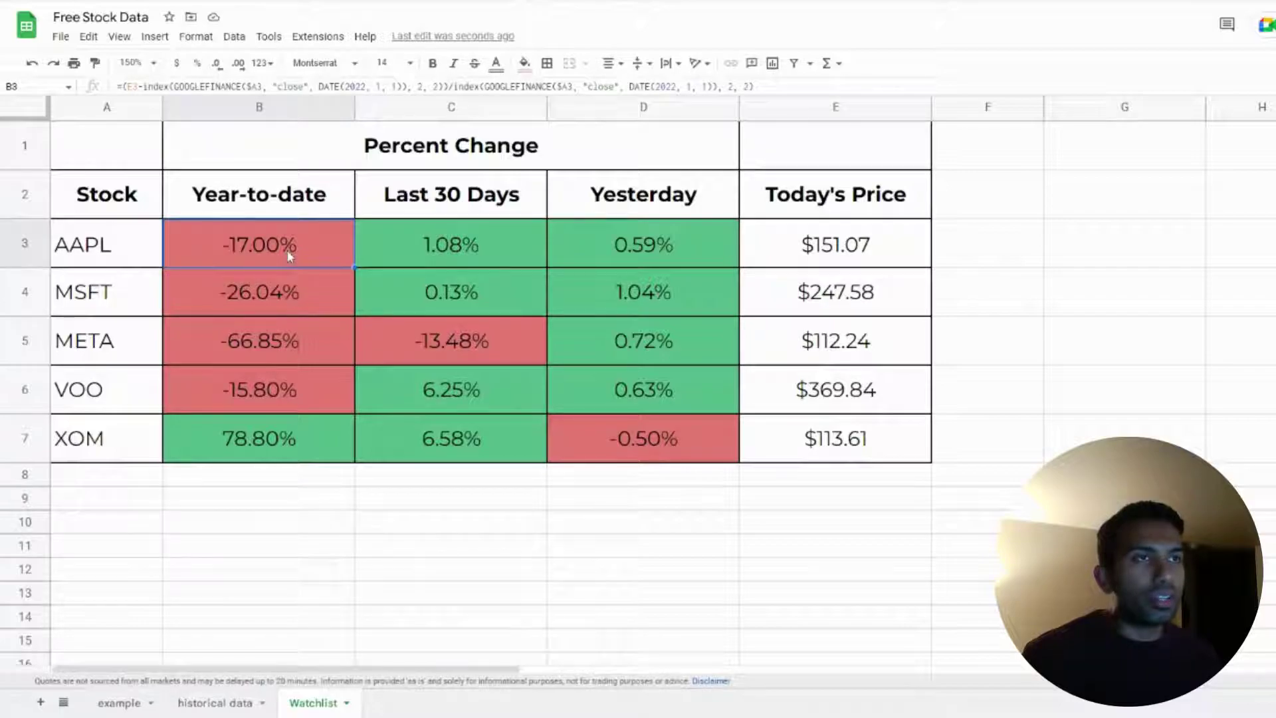
left_click(471, 249)
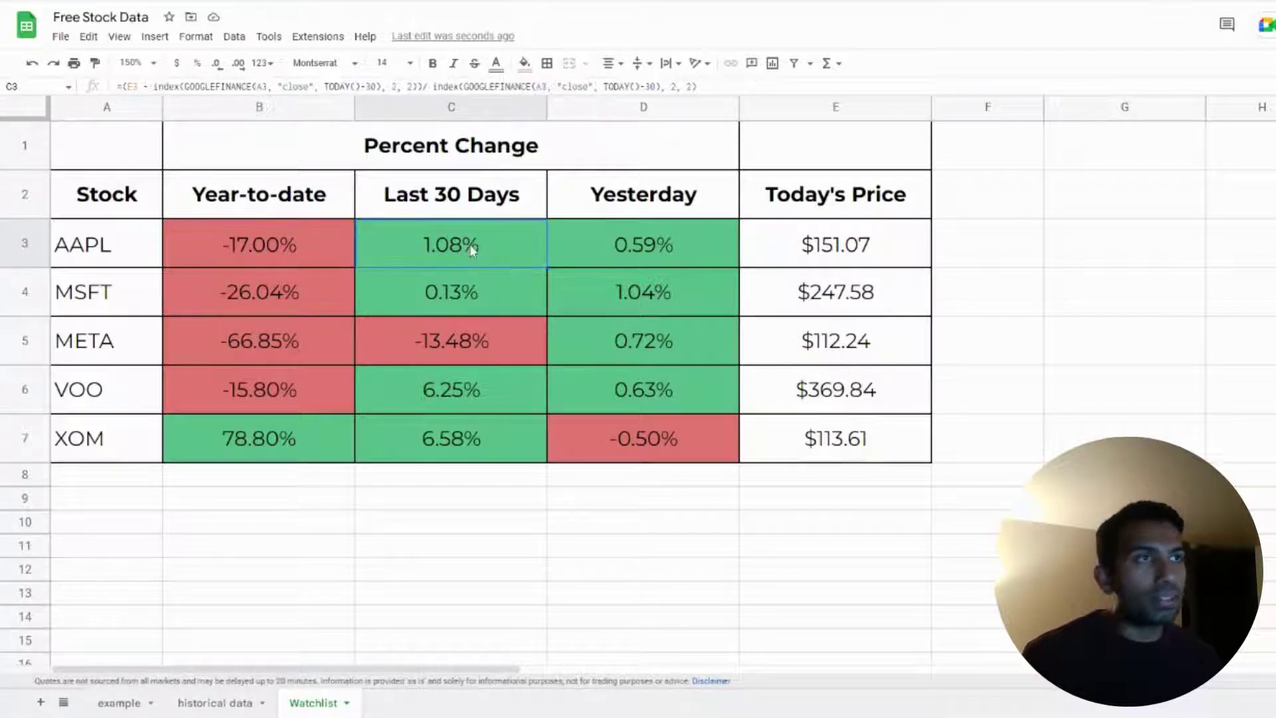
left_click(650, 257)
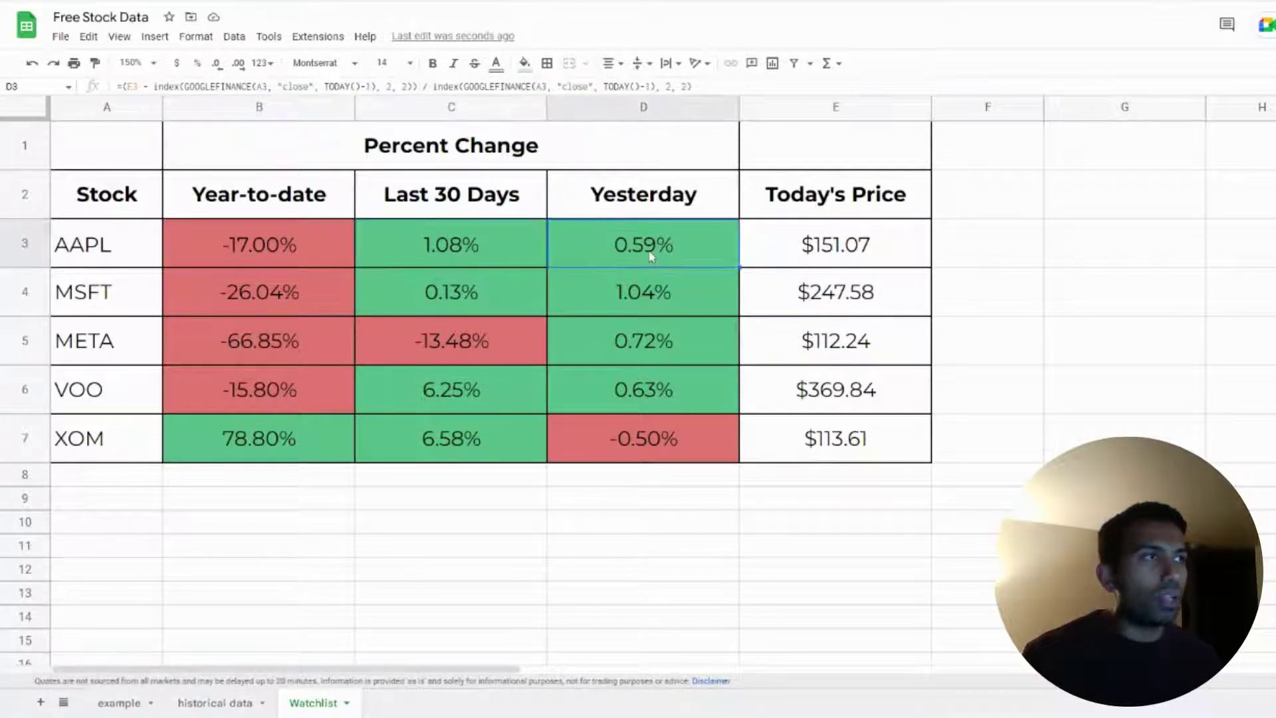
left_click_drag(895, 243, 911, 447)
left_click(711, 529)
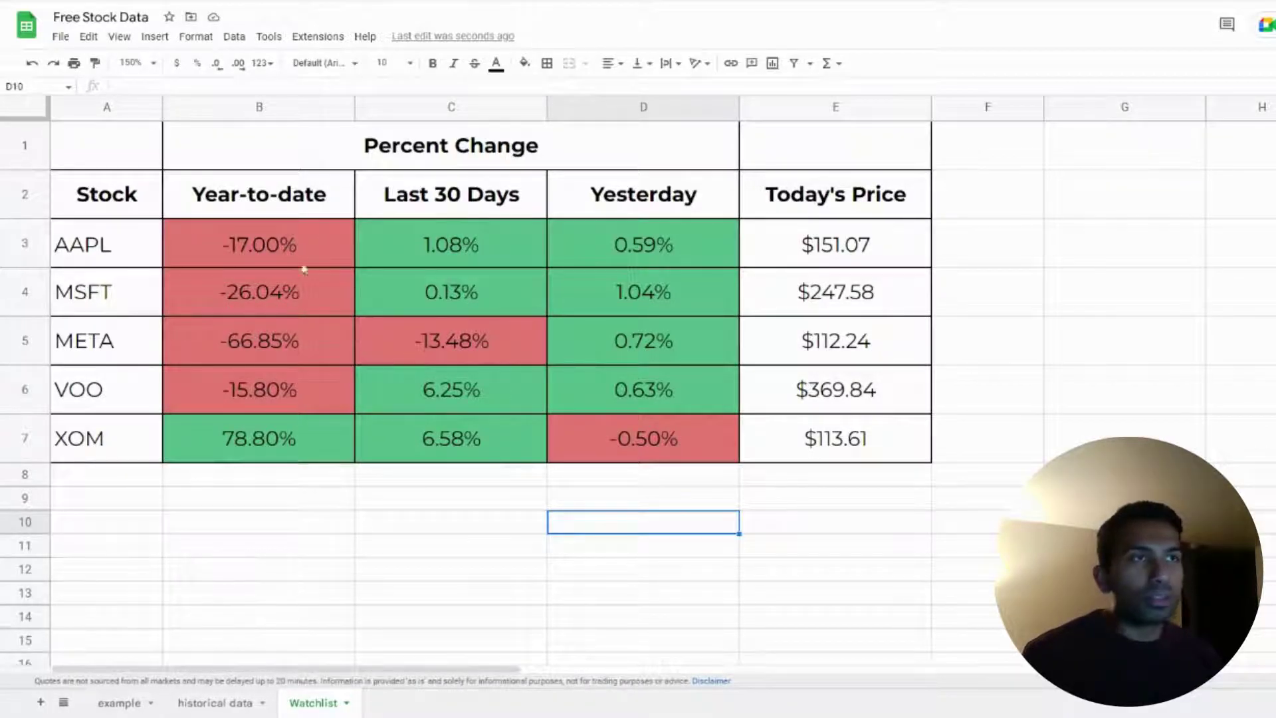
left_click_drag(121, 246, 121, 306)
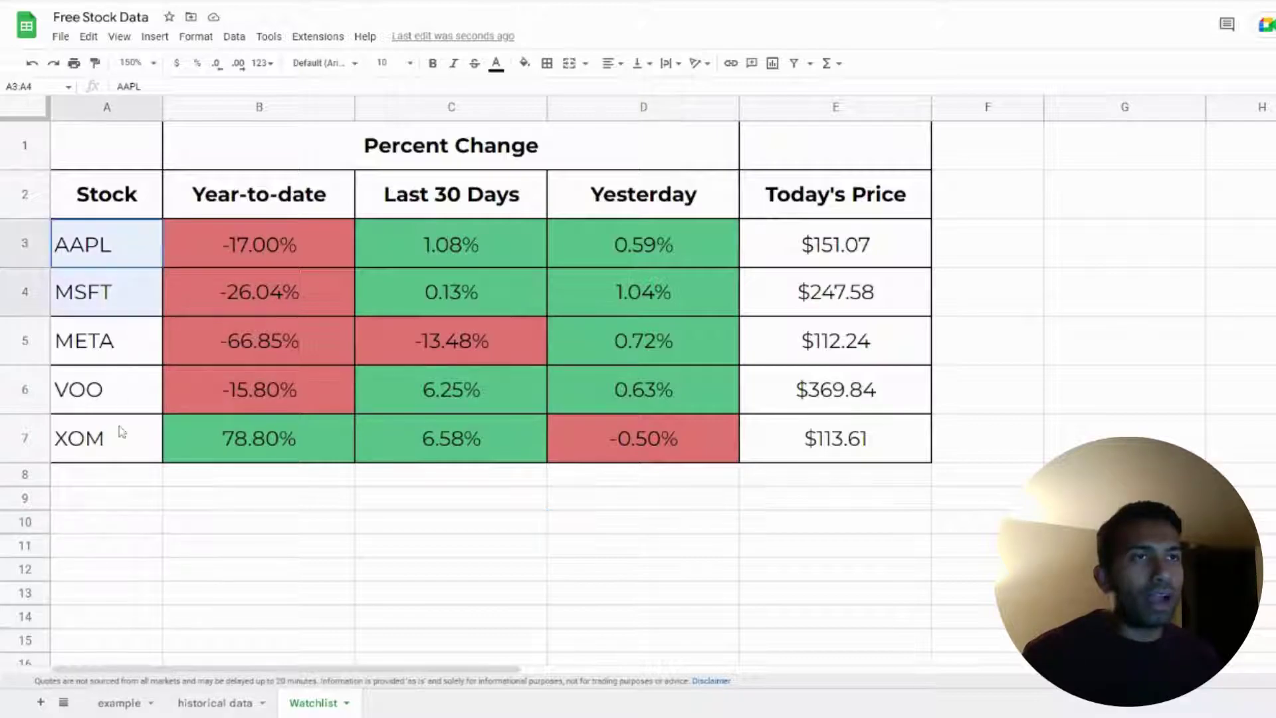
left_click_drag(122, 433, 118, 440)
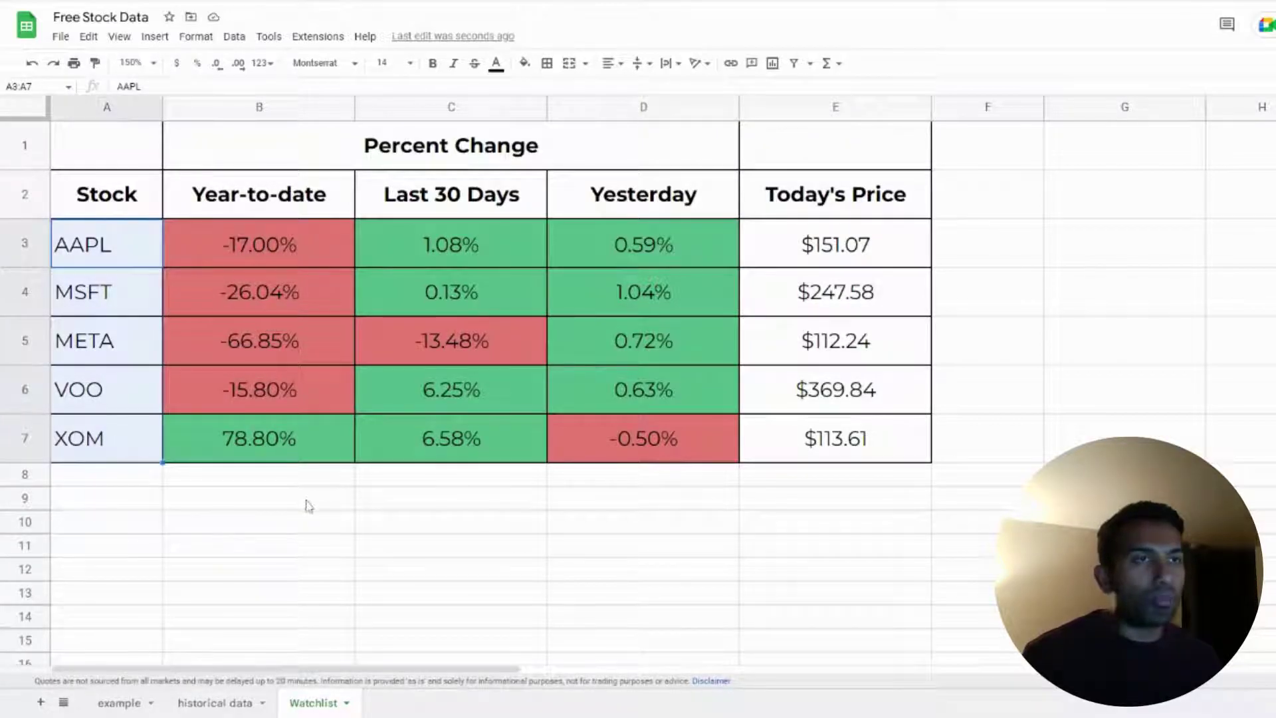
left_click(231, 481)
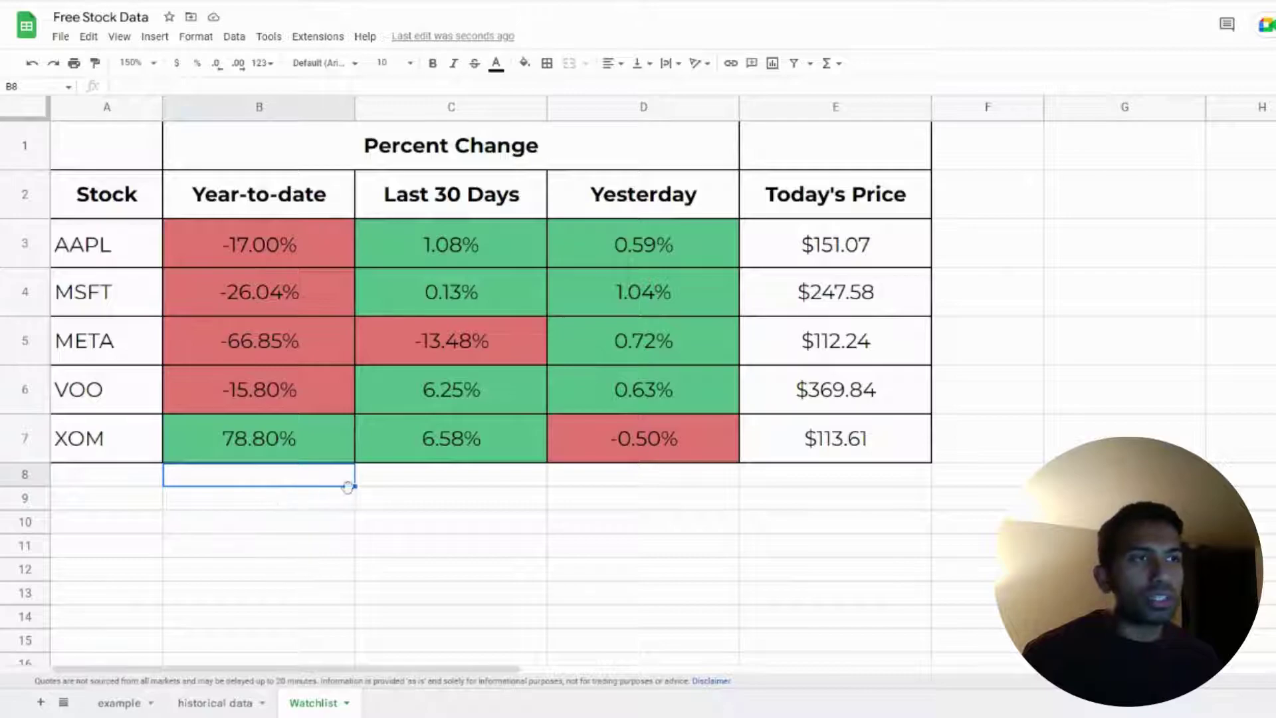
left_click(326, 444)
left_click(465, 440)
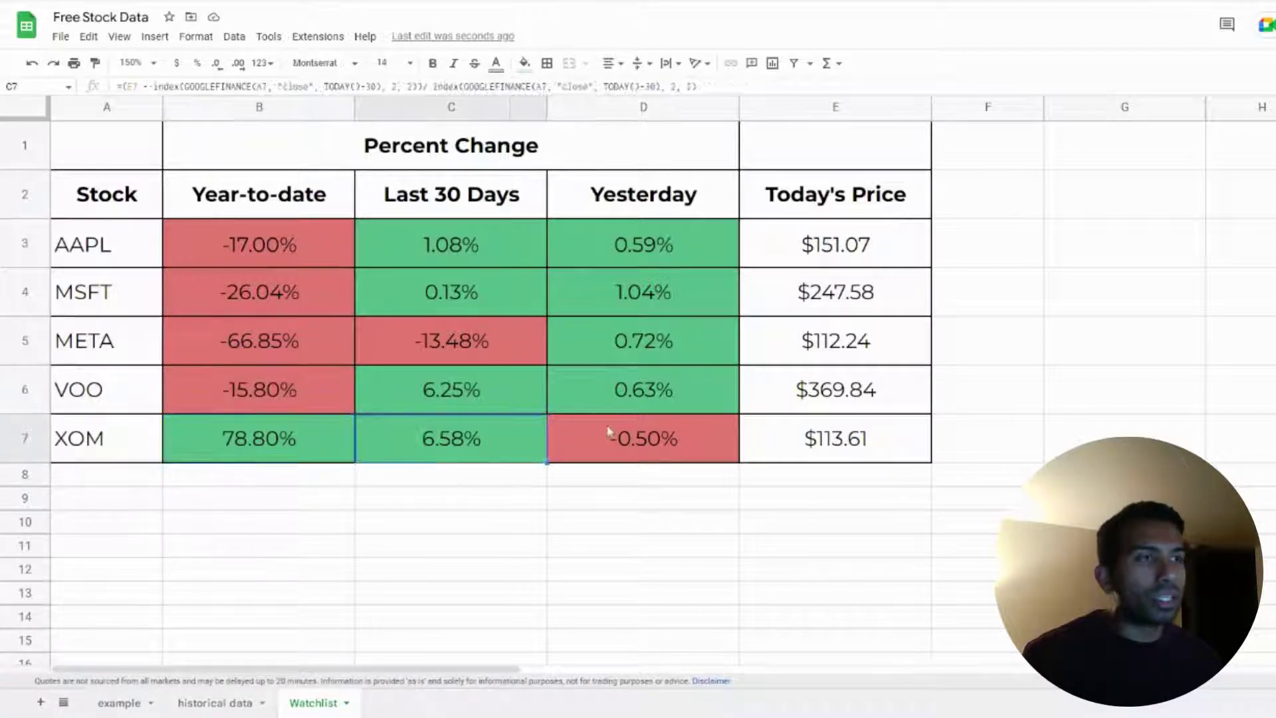
left_click(665, 438)
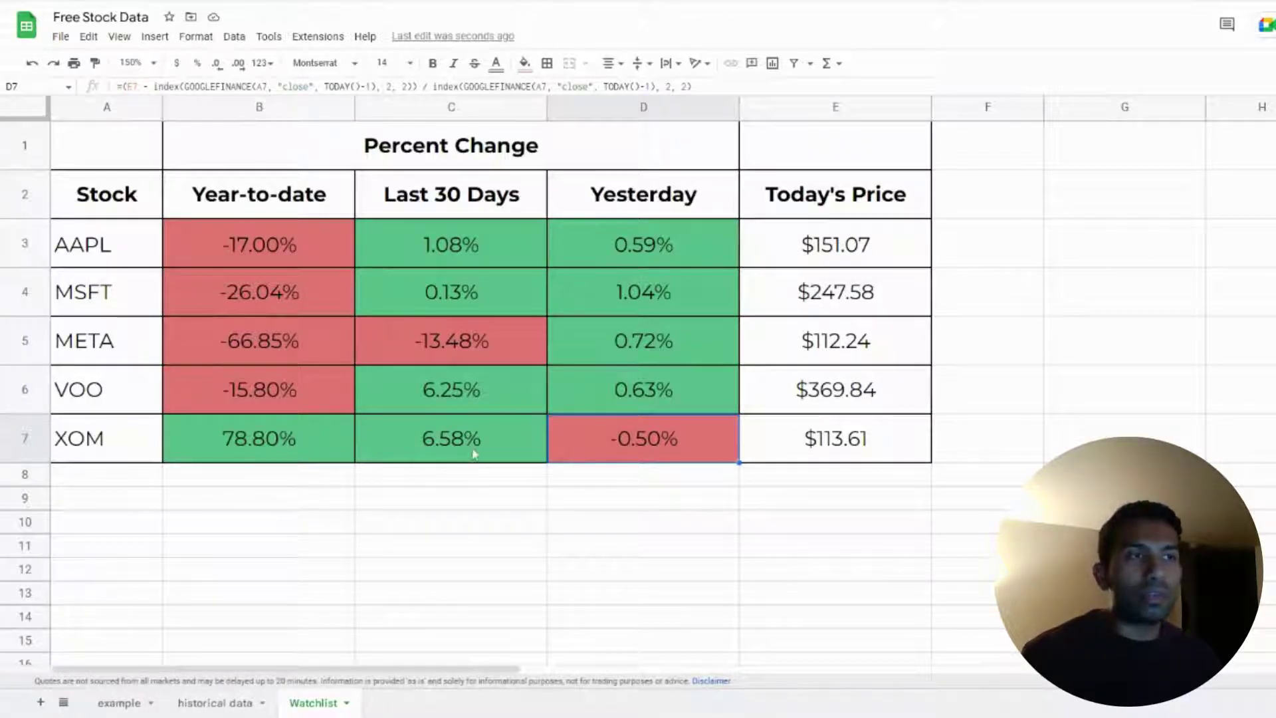
left_click(383, 513)
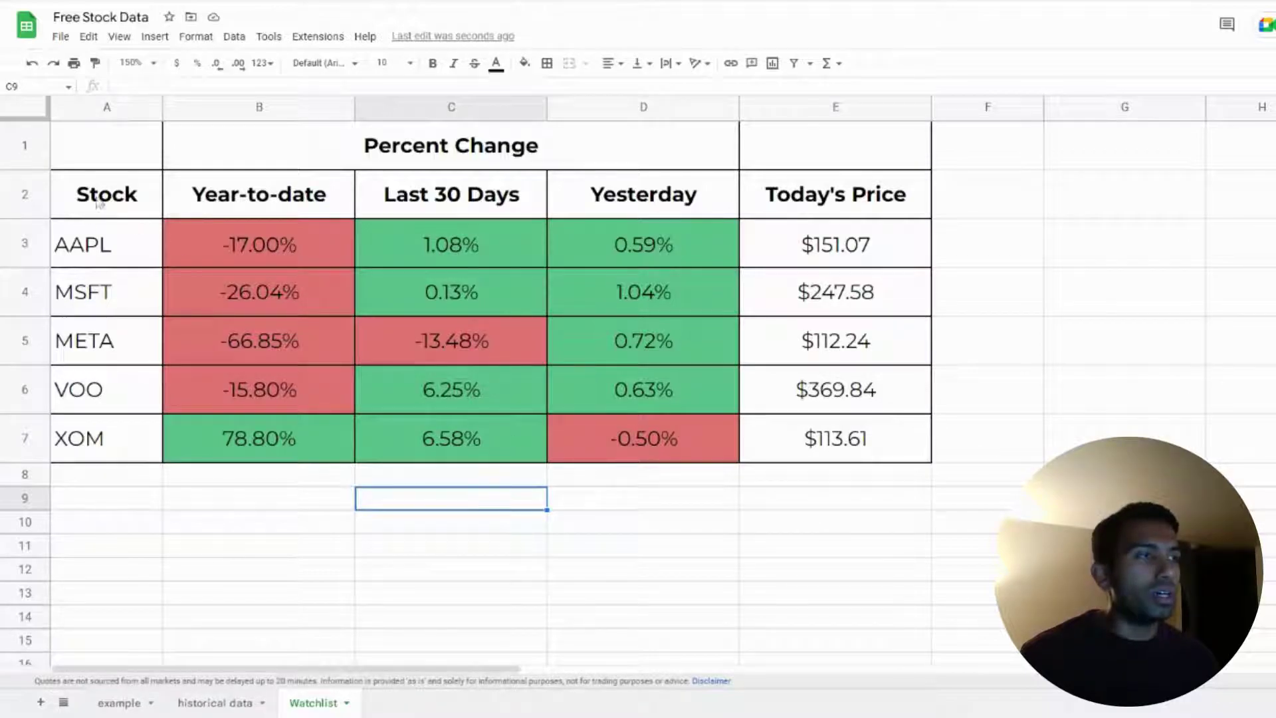
left_click_drag(120, 151, 853, 452)
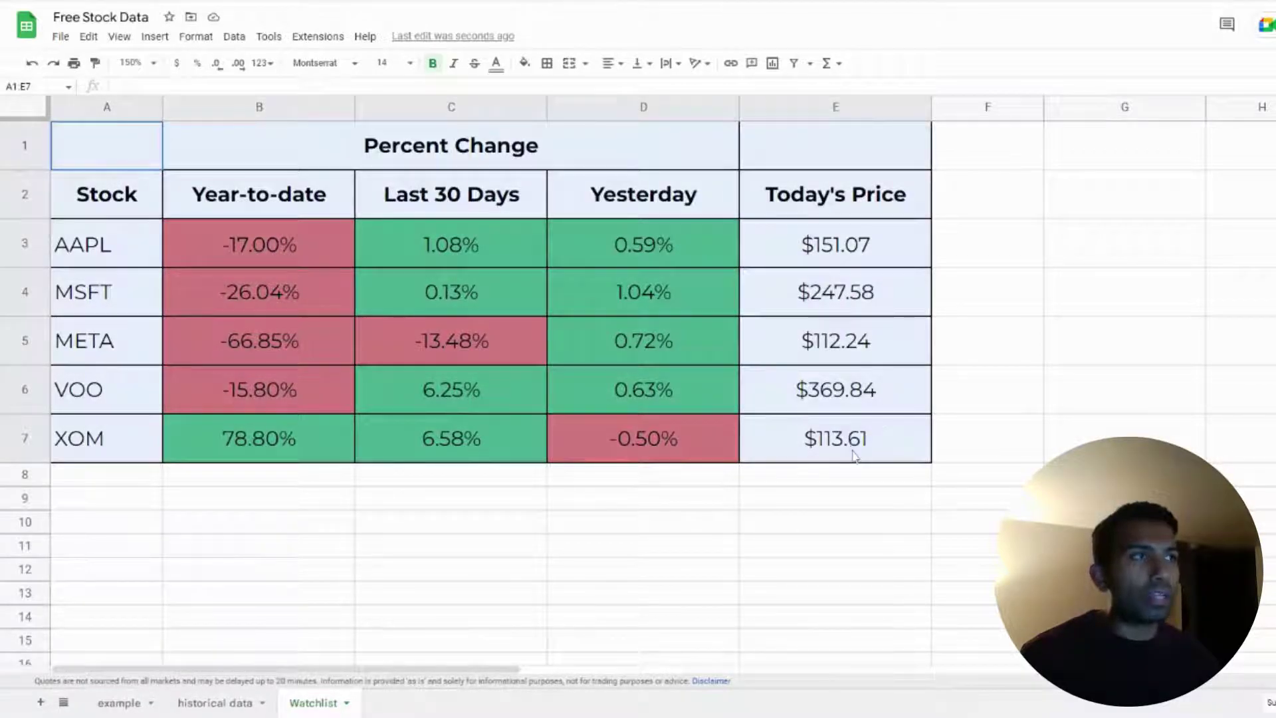
left_click(633, 505)
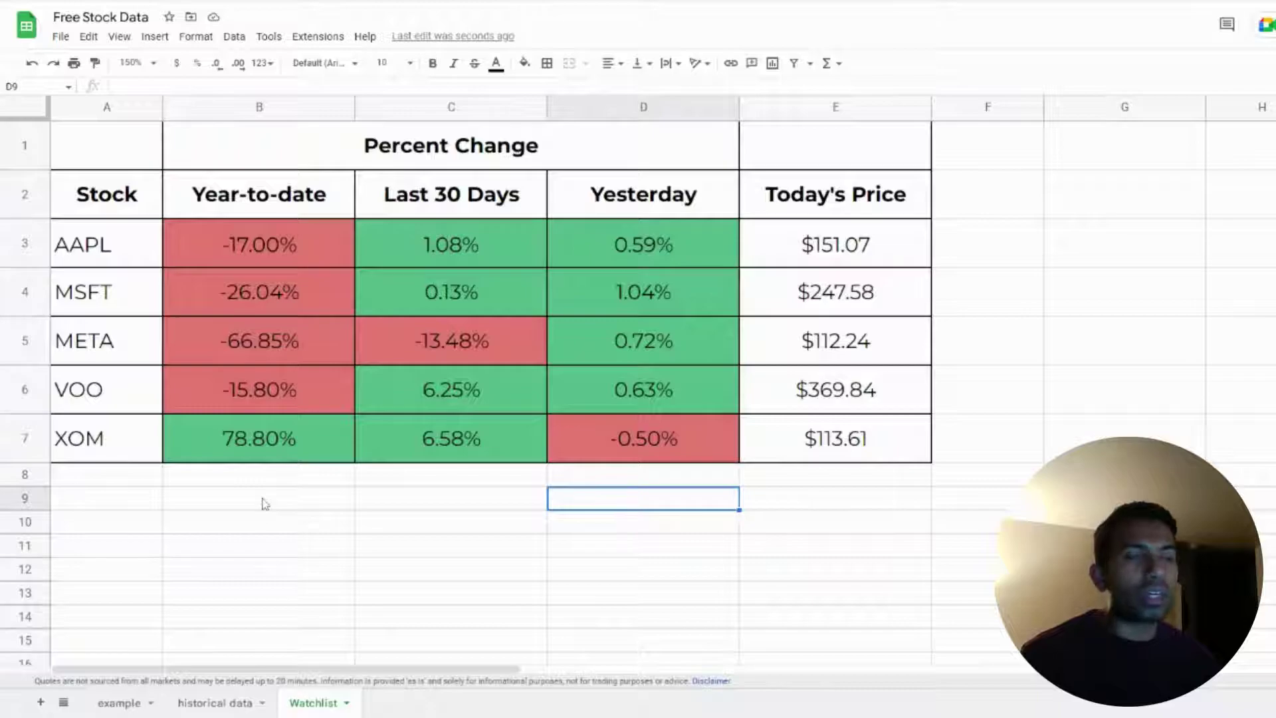